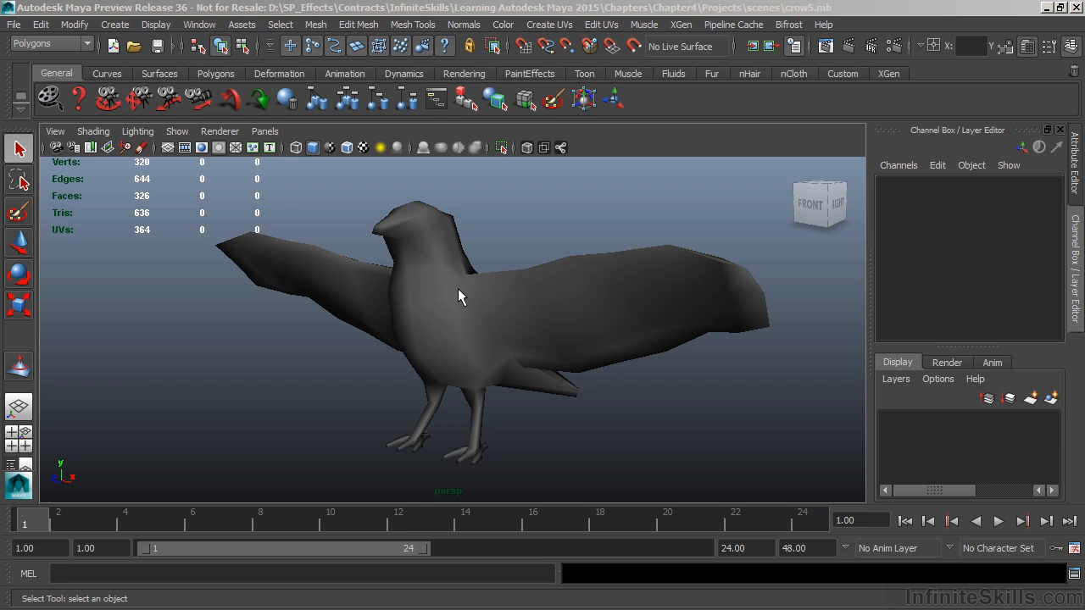
- Activate the Sculpt Geometry Tool with its settings for the crow mesh and enlarge the brush's upper radius to about 2.05
click(419, 262)
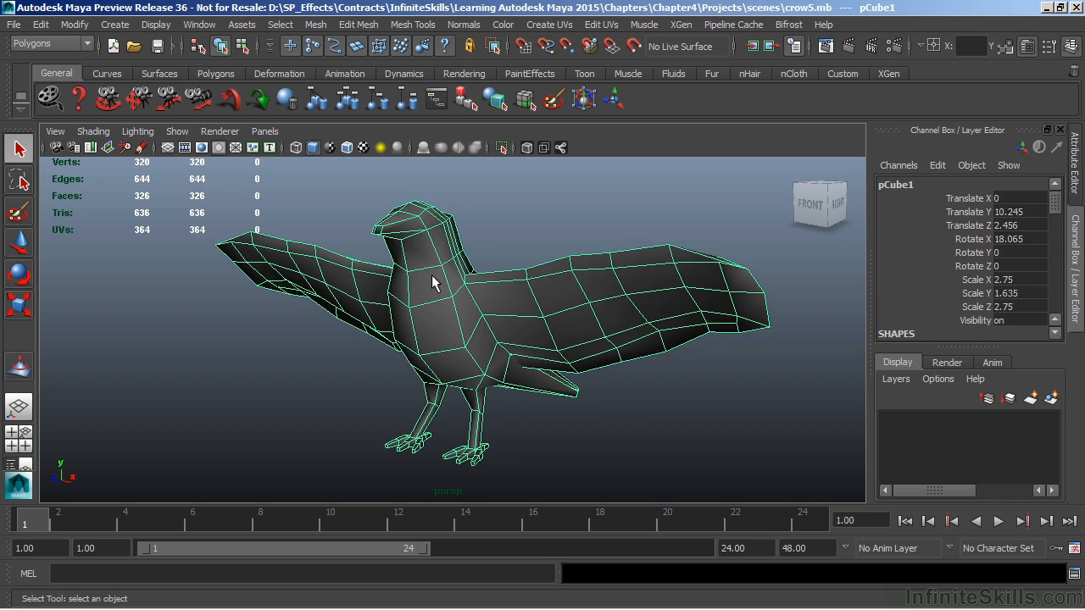
click(411, 26)
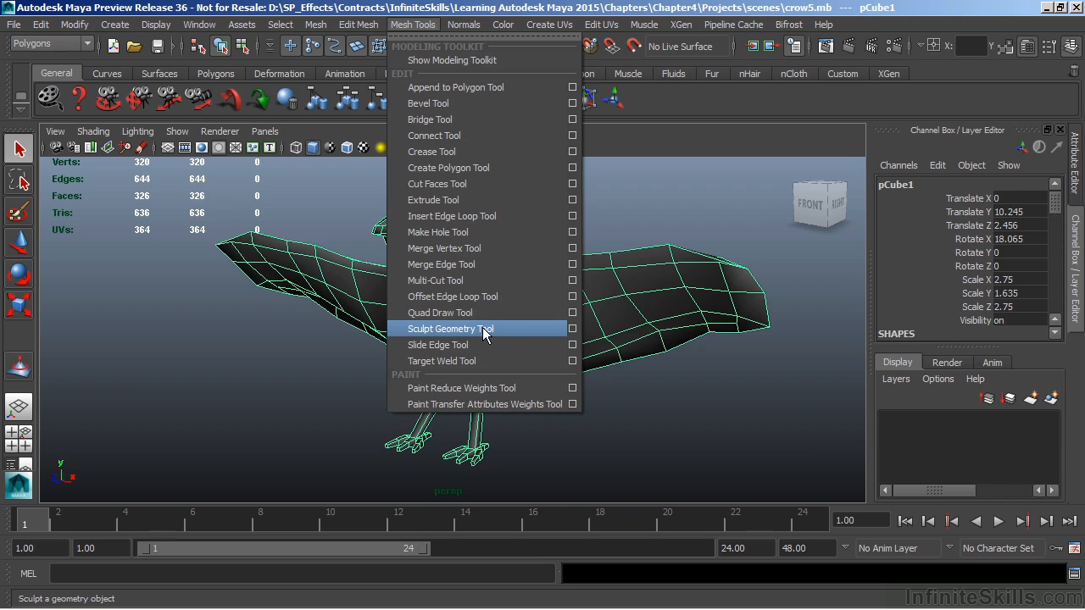
click(573, 330)
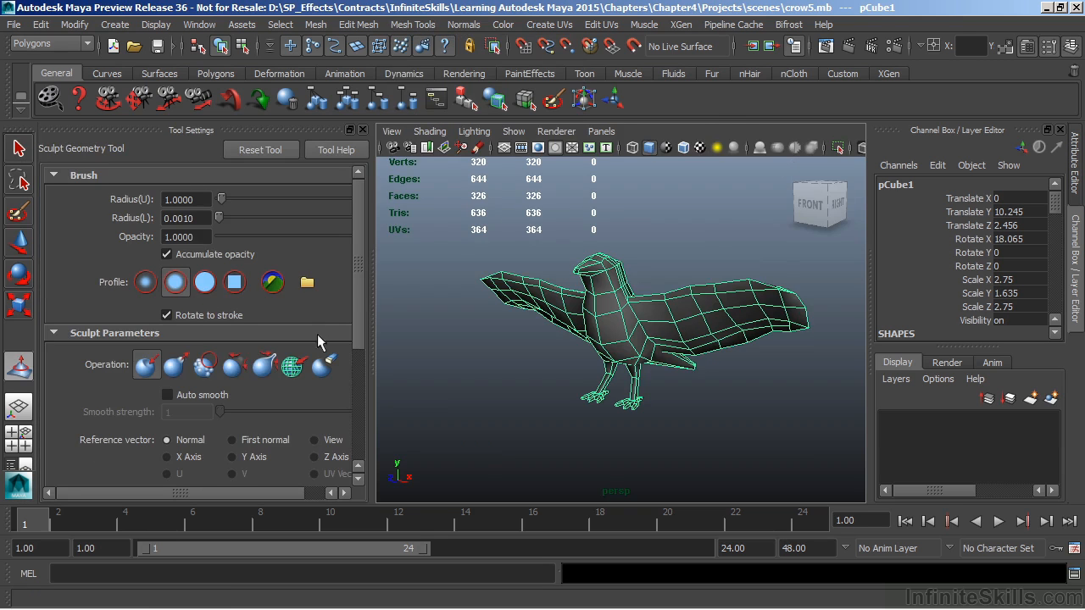
scroll(555, 312, up, 6)
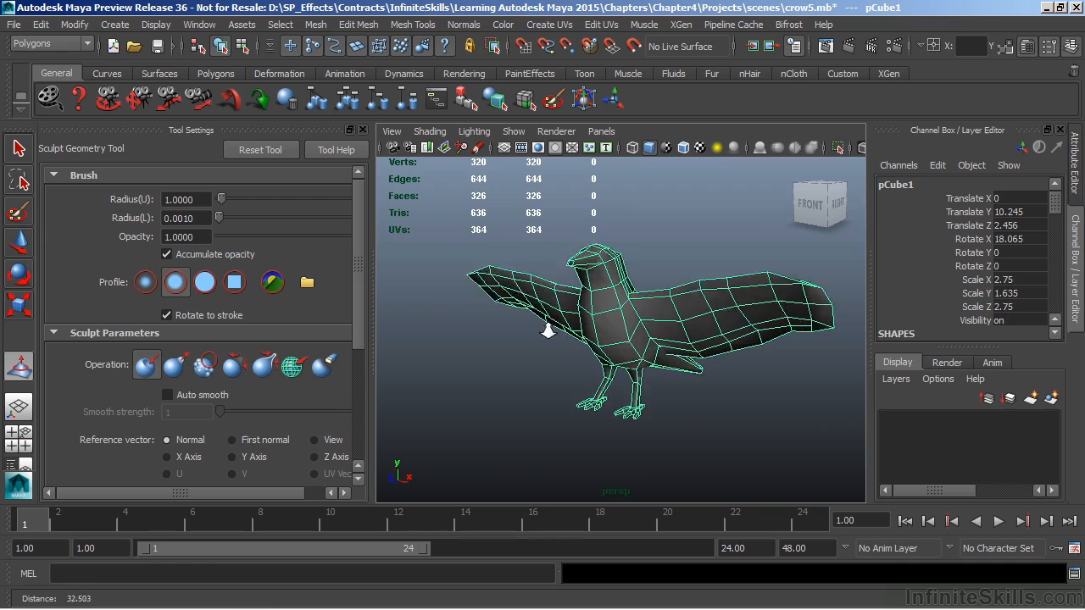
scroll(567, 305, down, 6)
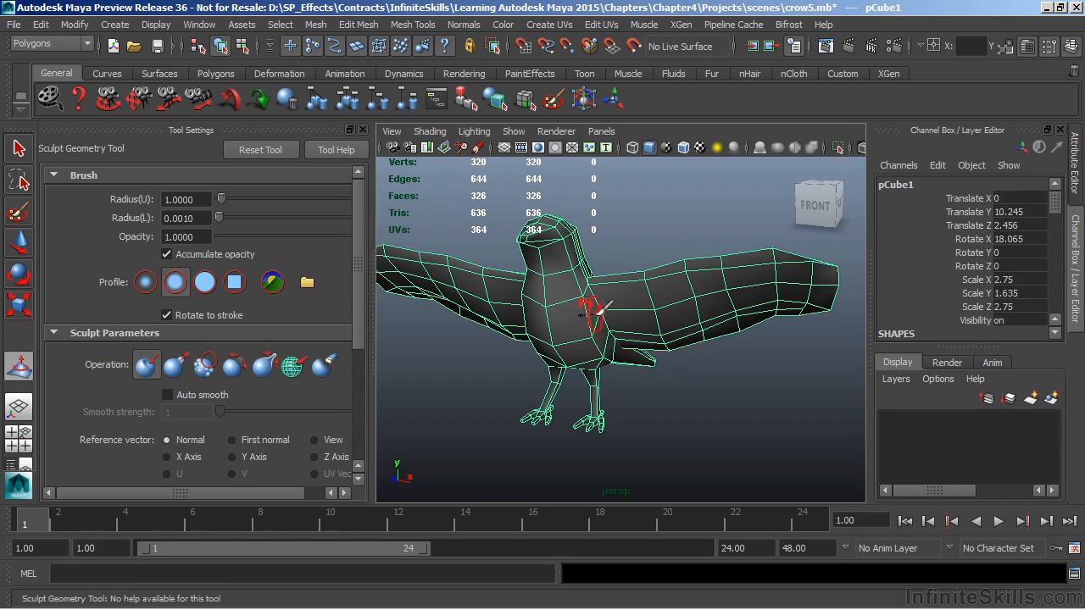
mouse_move(628, 302)
mouse_down()
mouse_move(683, 305)
mouse_move(636, 303)
mouse_move(679, 306)
mouse_move(631, 313)
mouse_move(678, 312)
mouse_move(630, 323)
mouse_up()
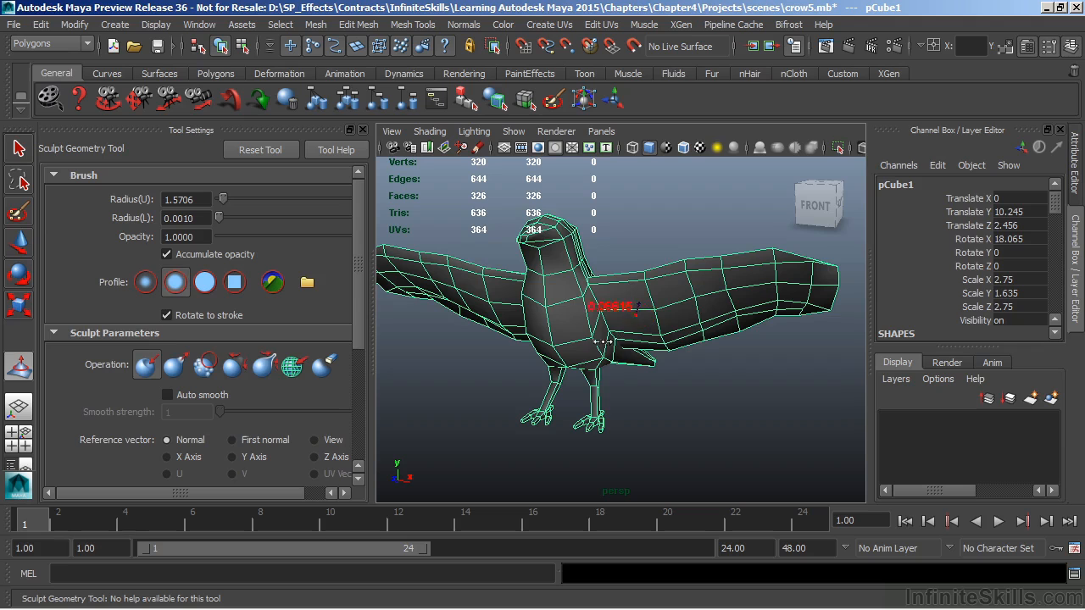
drag(637, 309, 649, 309)
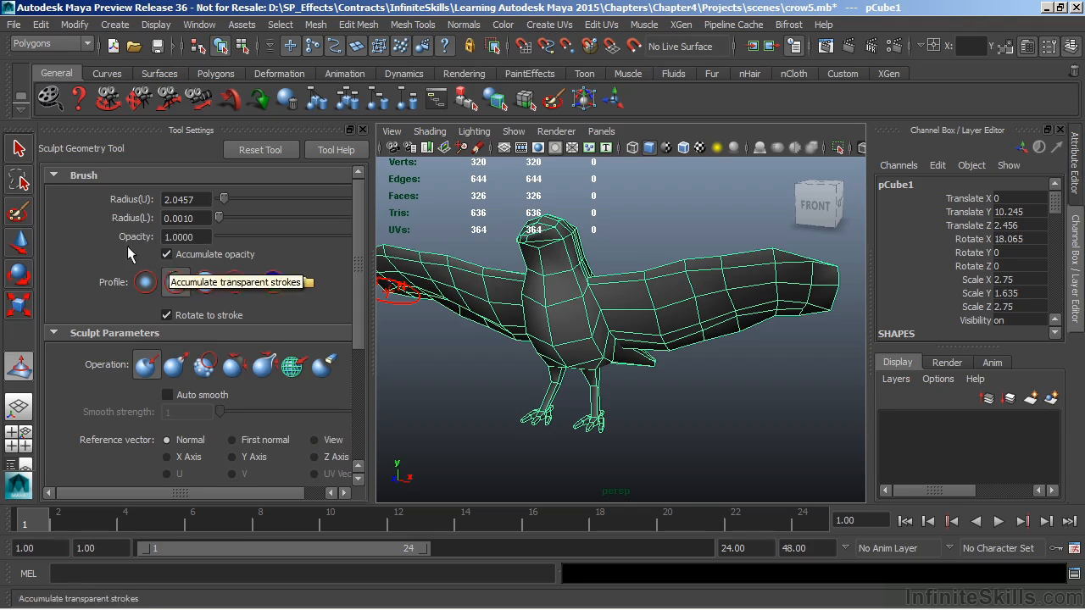
alt+drag(623, 352, 553, 327)
alt+right_drag(550, 331, 617, 349)
alt+middle_drag(617, 349, 574, 344)
alt+drag(560, 344, 591, 344)
alt+drag(642, 310, 637, 255)
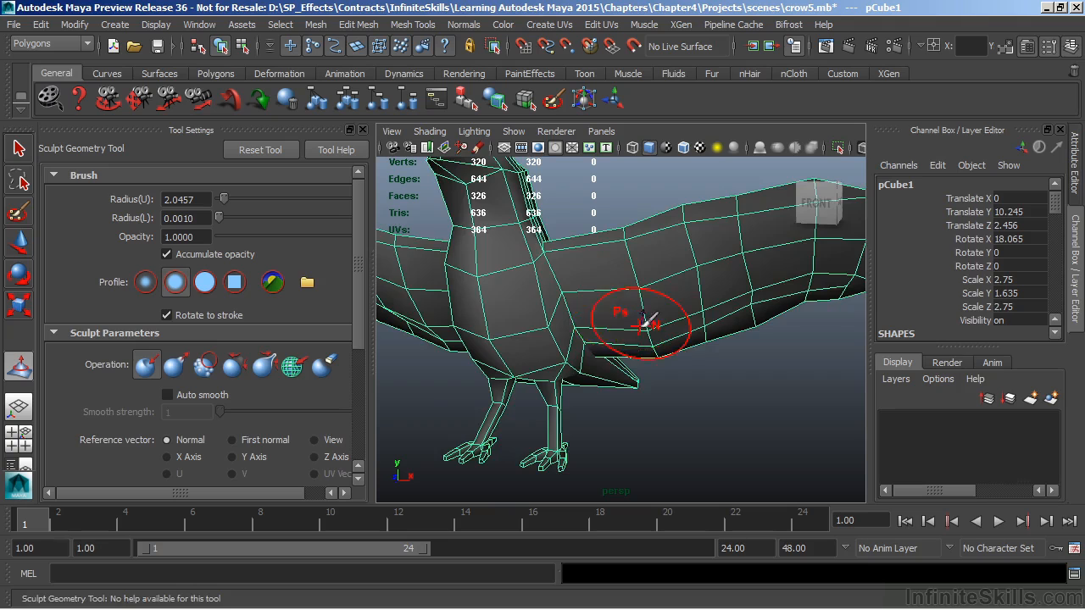
key(f)
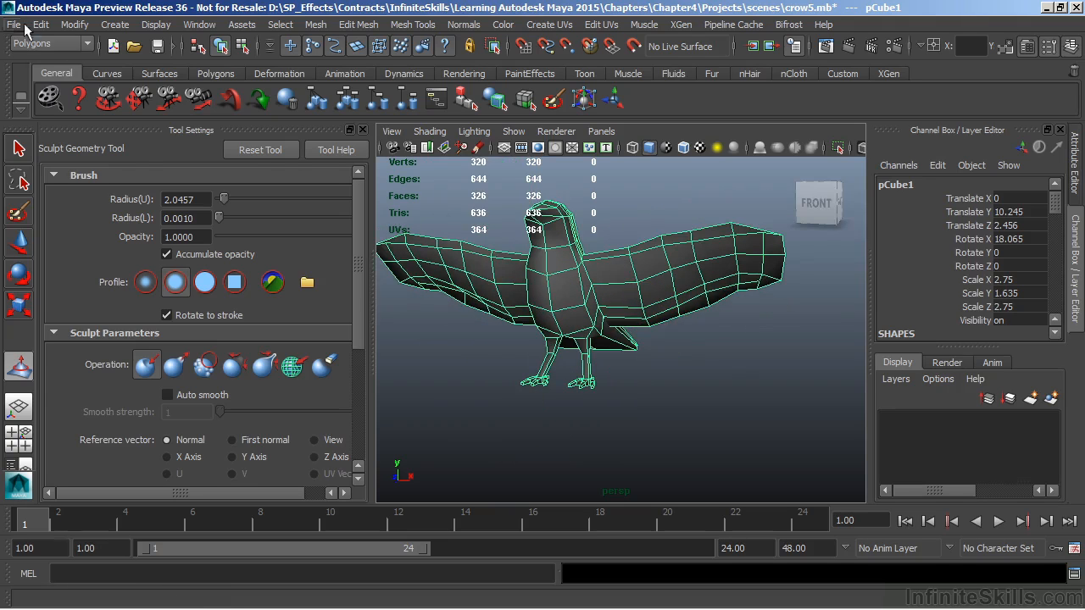
- Create a polygon plane in the scene as a test surface
click(115, 24)
mouse_move(154, 66)
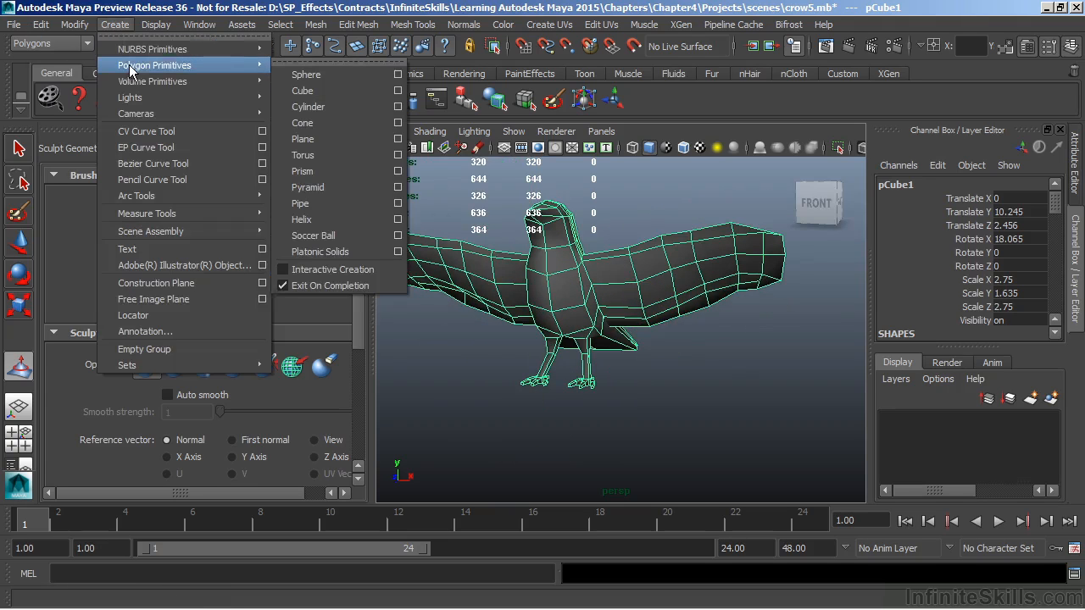
click(307, 139)
- Assign the crow mesh to a new display layer and hide that layer
click(596, 305)
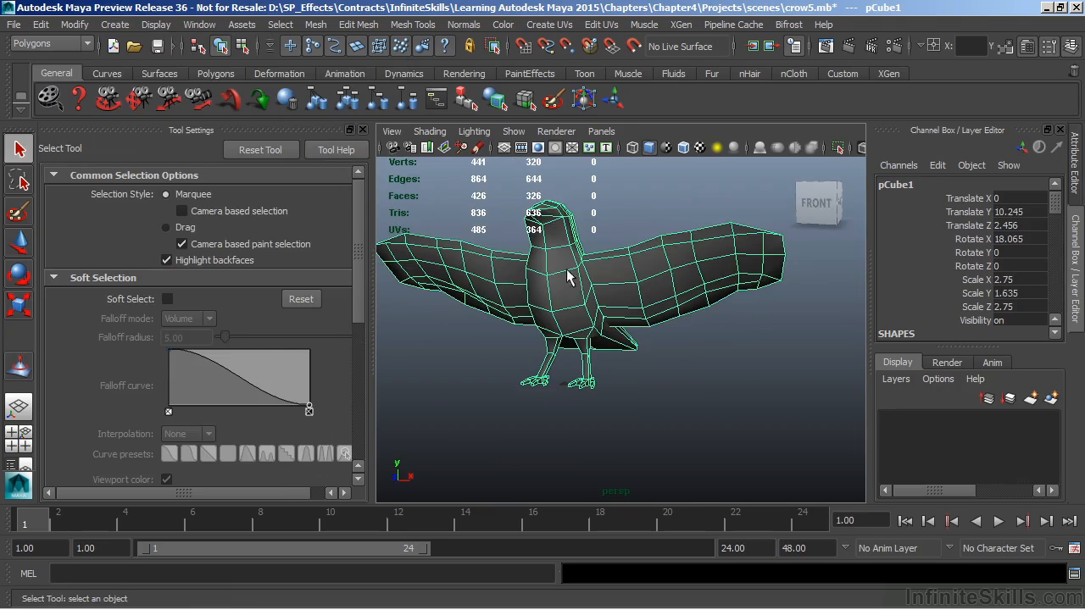
click(1051, 399)
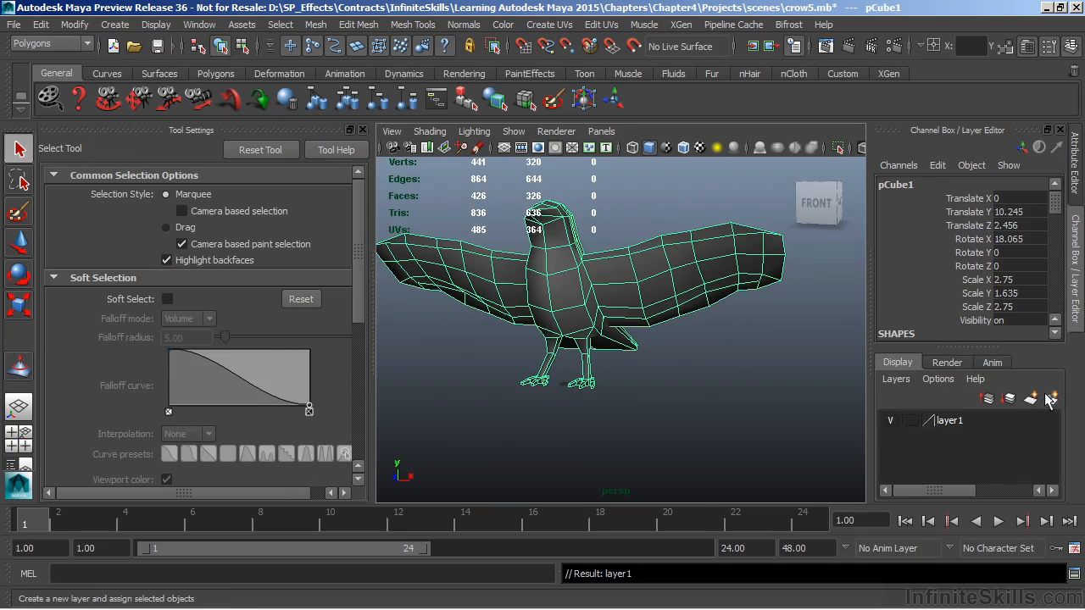
click(890, 421)
- Scale the polygon plane uniformly to about 20.46 on all axes
drag(538, 375, 656, 359)
key(r)
alt+middle_drag(653, 357, 685, 324)
alt+drag(643, 318, 662, 331)
click(689, 255)
click(621, 357)
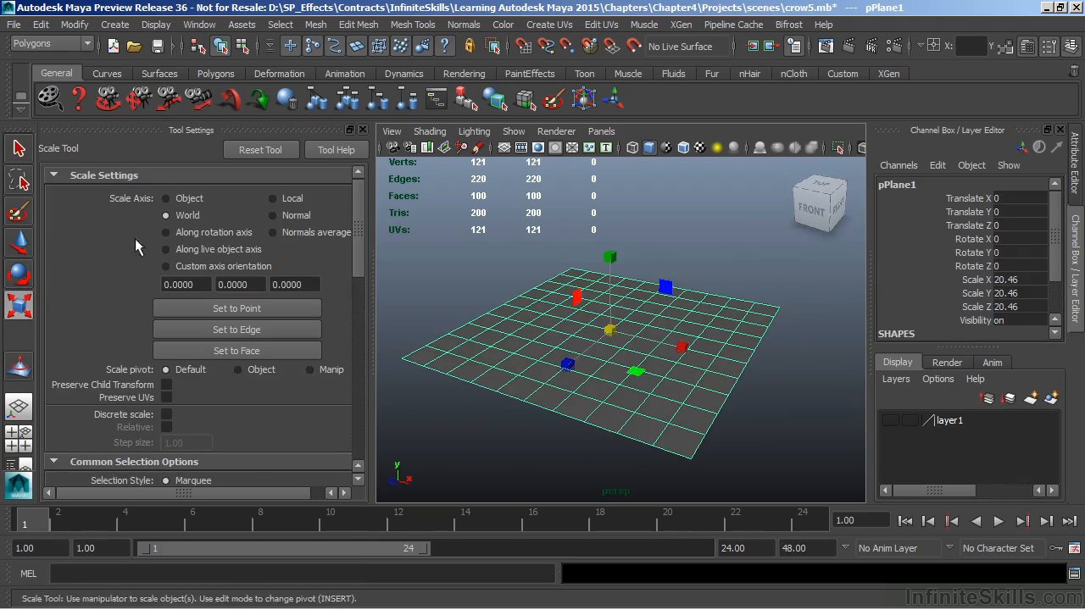
- Reactivate the Sculpt Geometry Tool for the plane and show its sculpt parameters
click(18, 366)
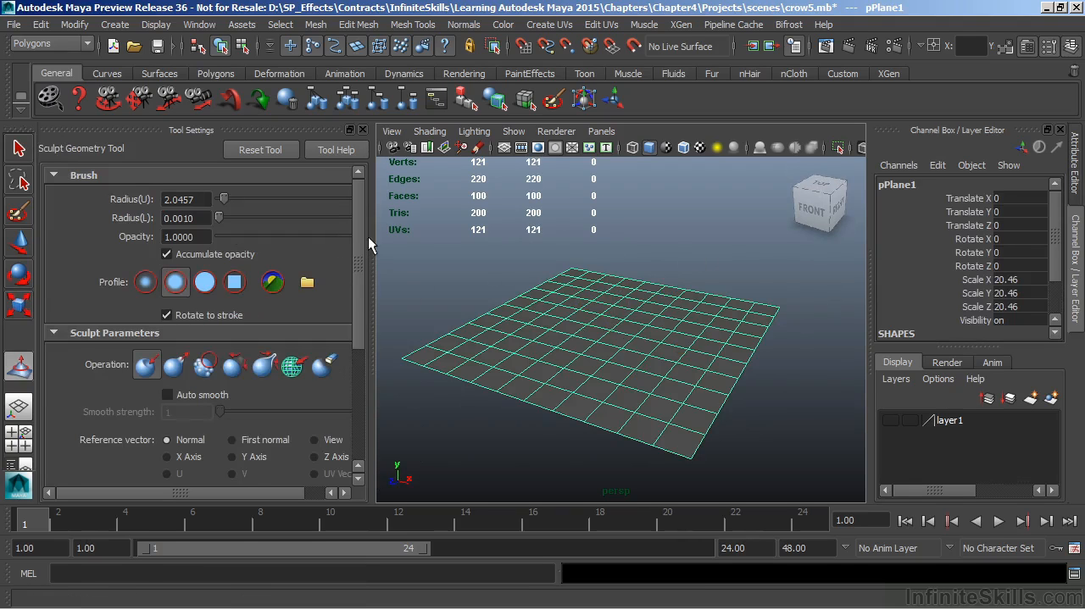
drag(358, 236, 357, 304)
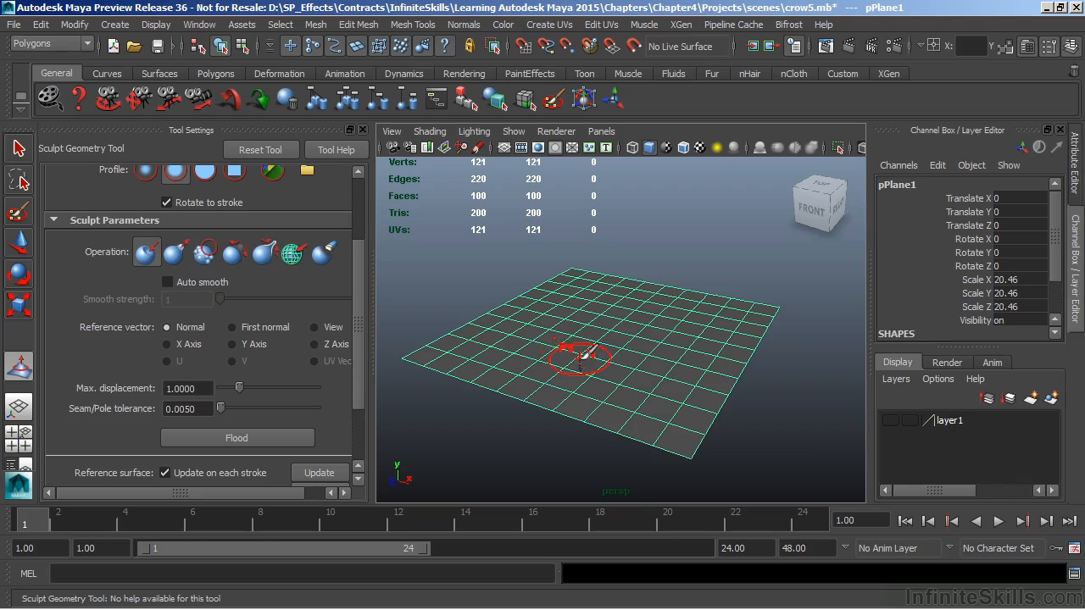
alt+right_drag(591, 356, 788, 318)
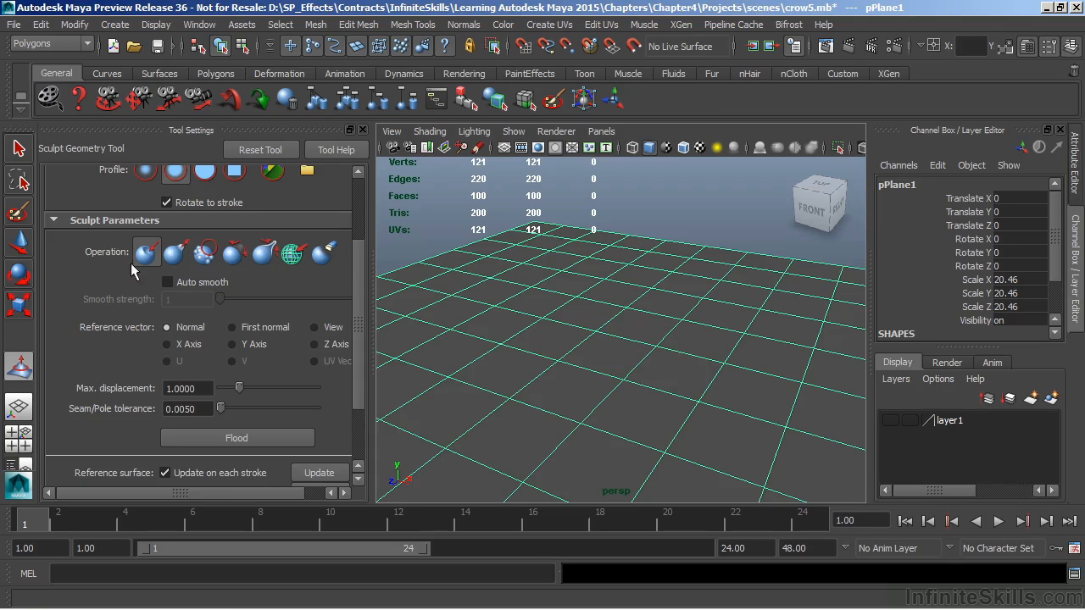
- Switch the sculpt operation to Pull and back to Push, and sculpt a diagonal trench across the plane
click(176, 259)
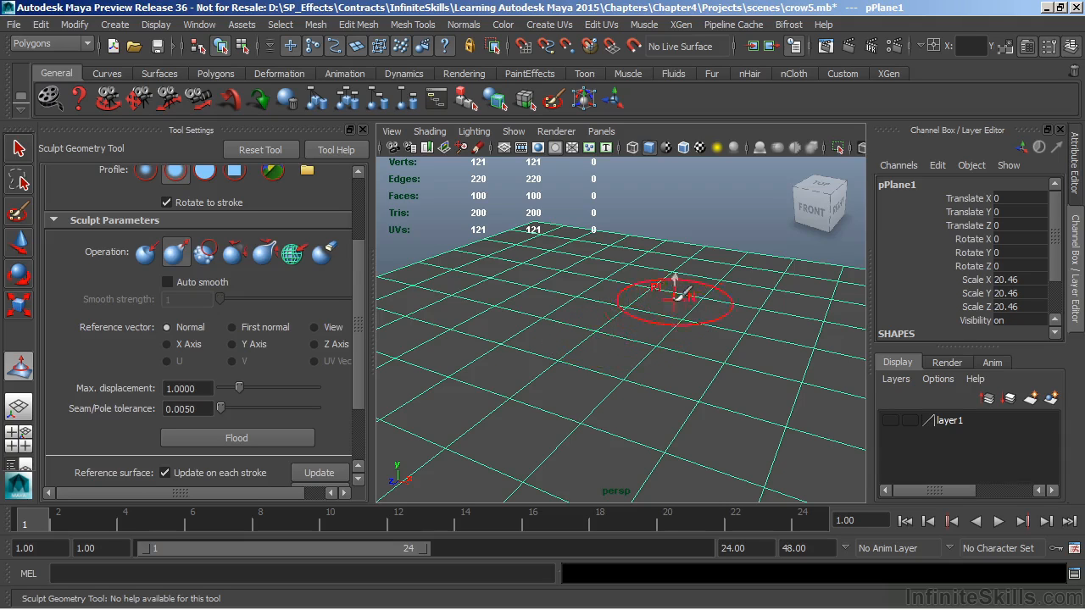
scroll(356, 267, up, 3)
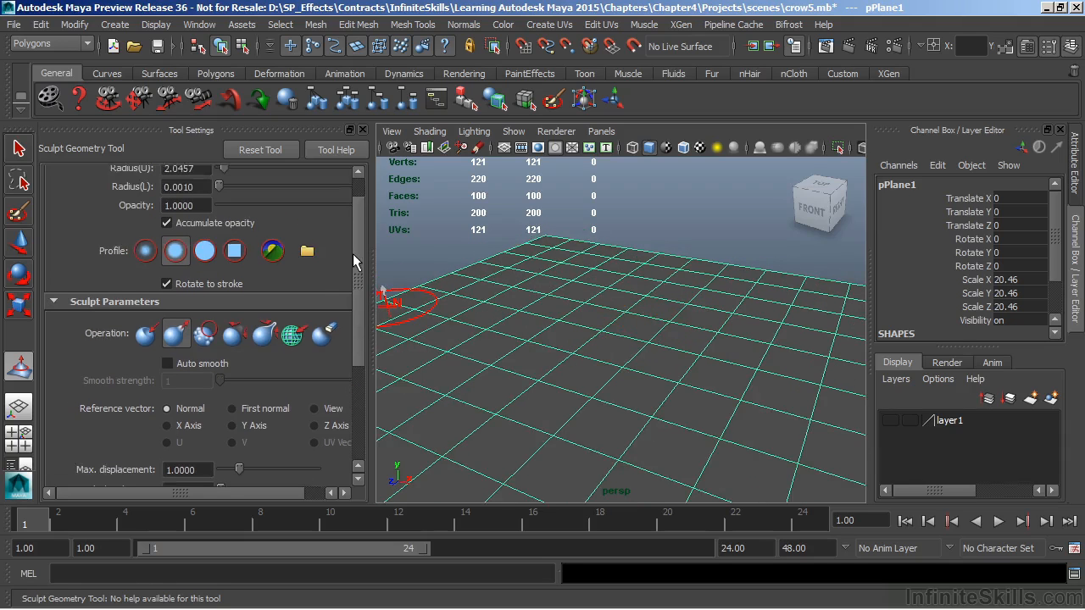
scroll(657, 301, down, 4)
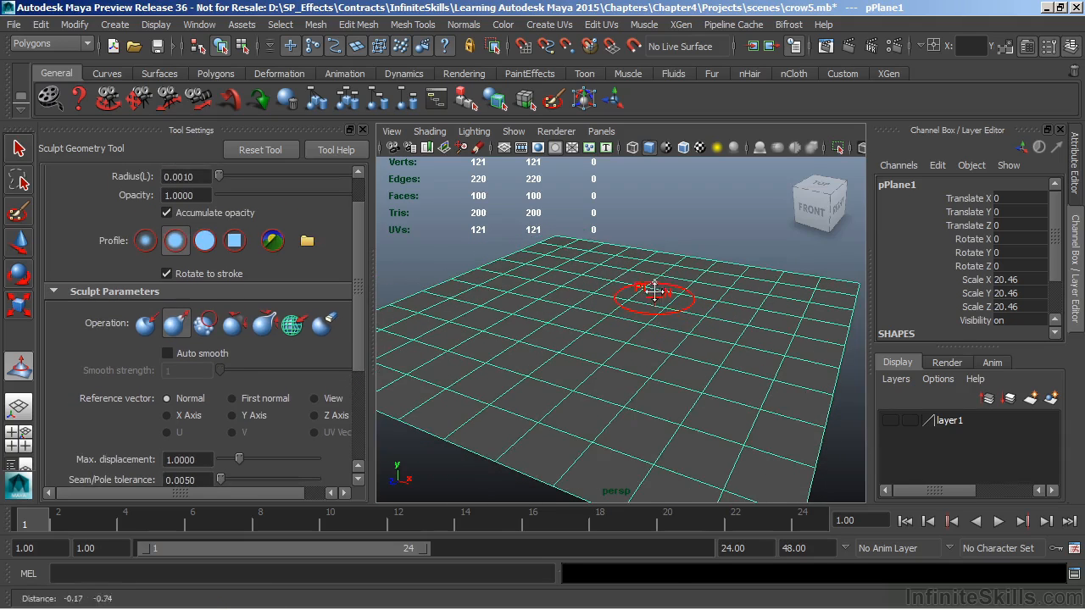
click(145, 324)
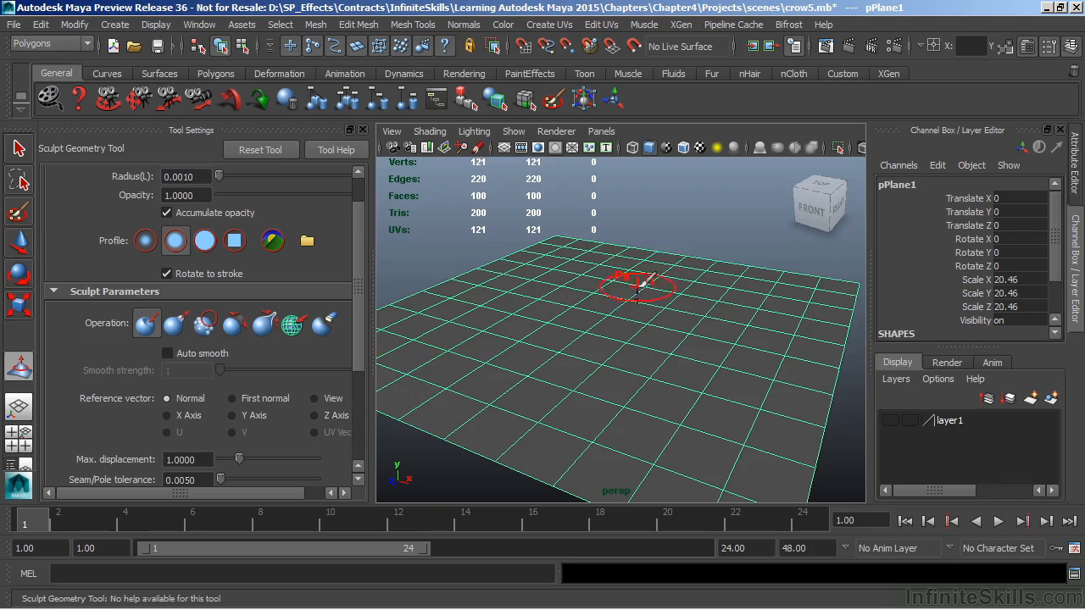
drag(678, 263, 524, 396)
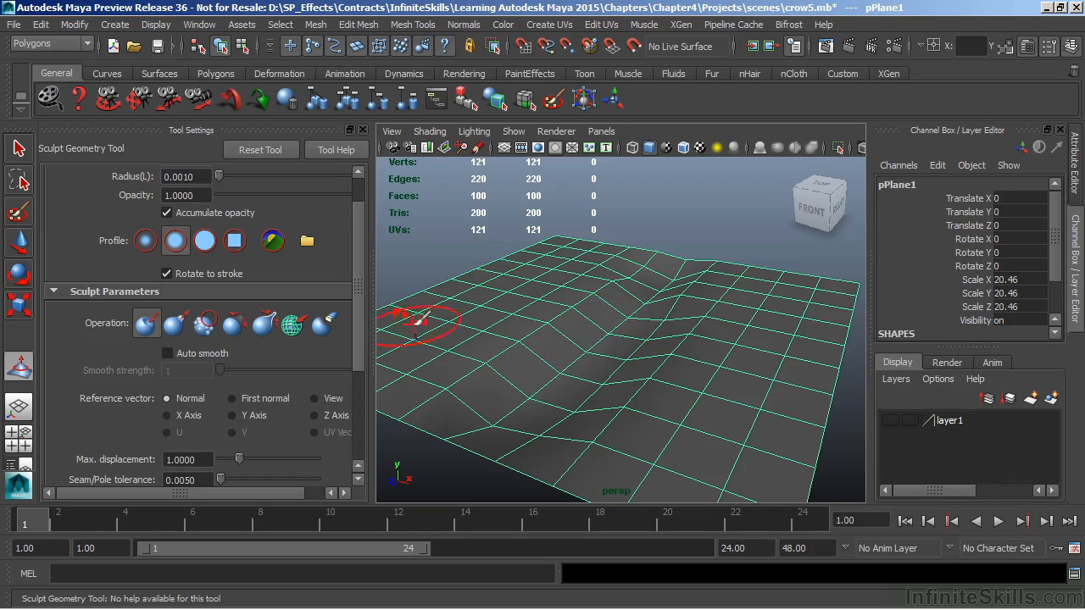
- Examine the trench's depth in the front view against the brush's Max. displacement setting
drag(359, 320, 364, 359)
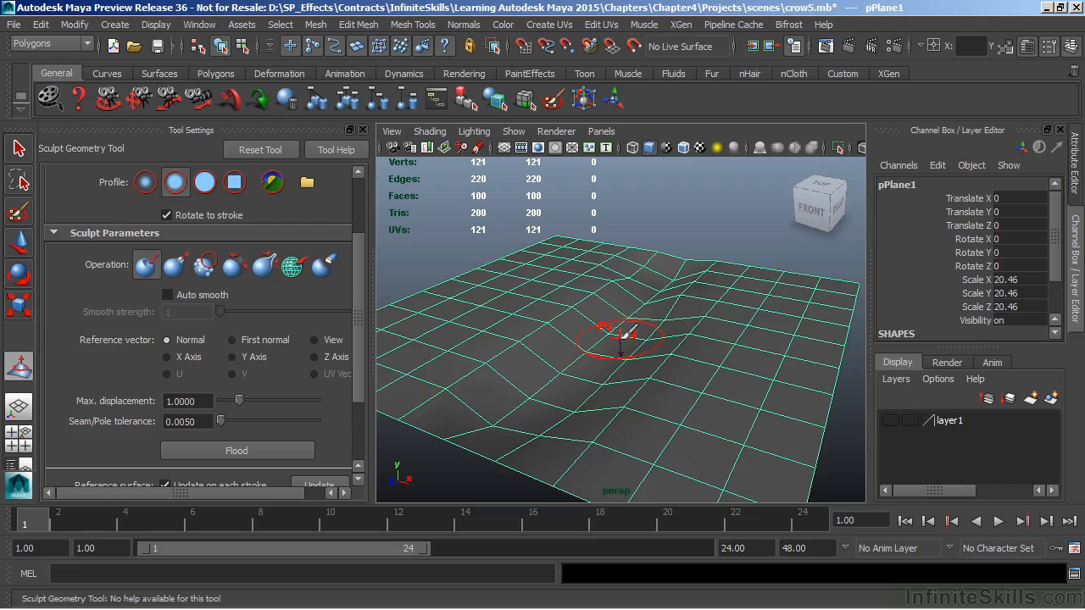
key(space)
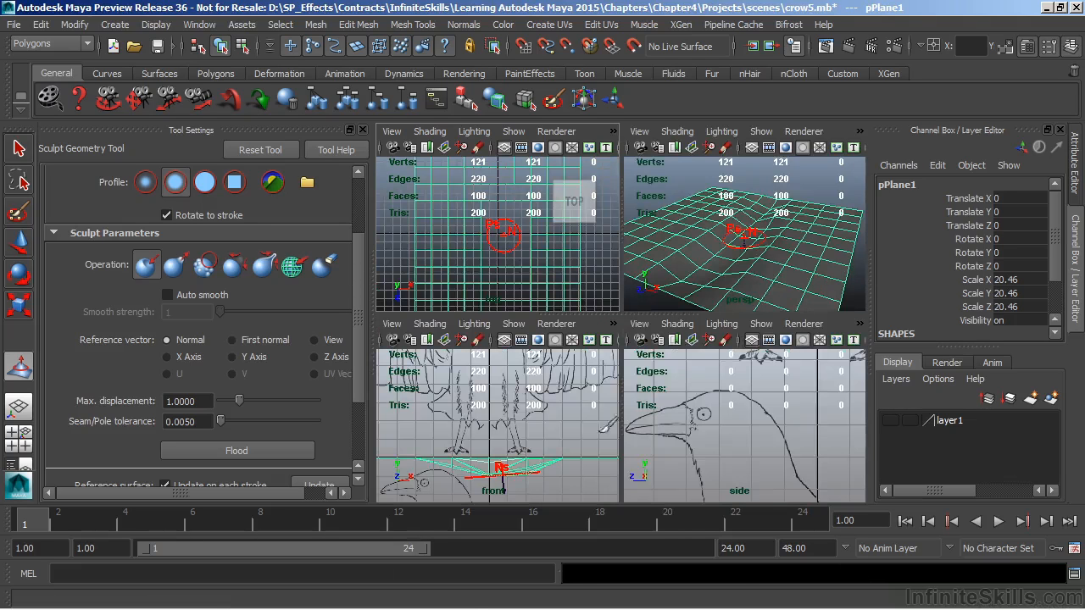
key(space)
alt+right_drag(563, 395, 749, 397)
alt+middle_drag(749, 398, 751, 276)
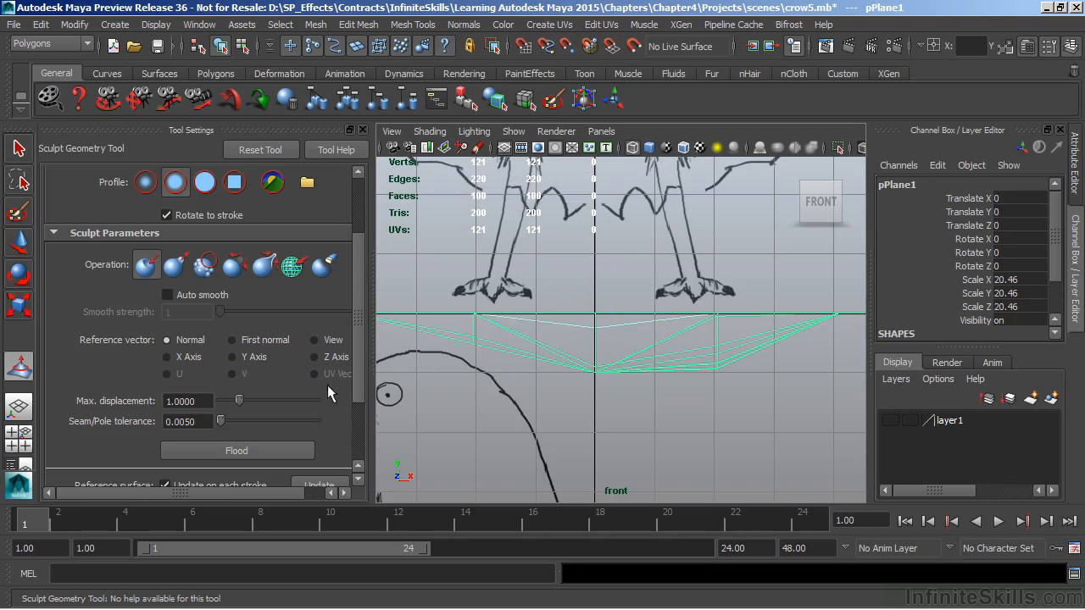
drag(207, 410, 172, 412)
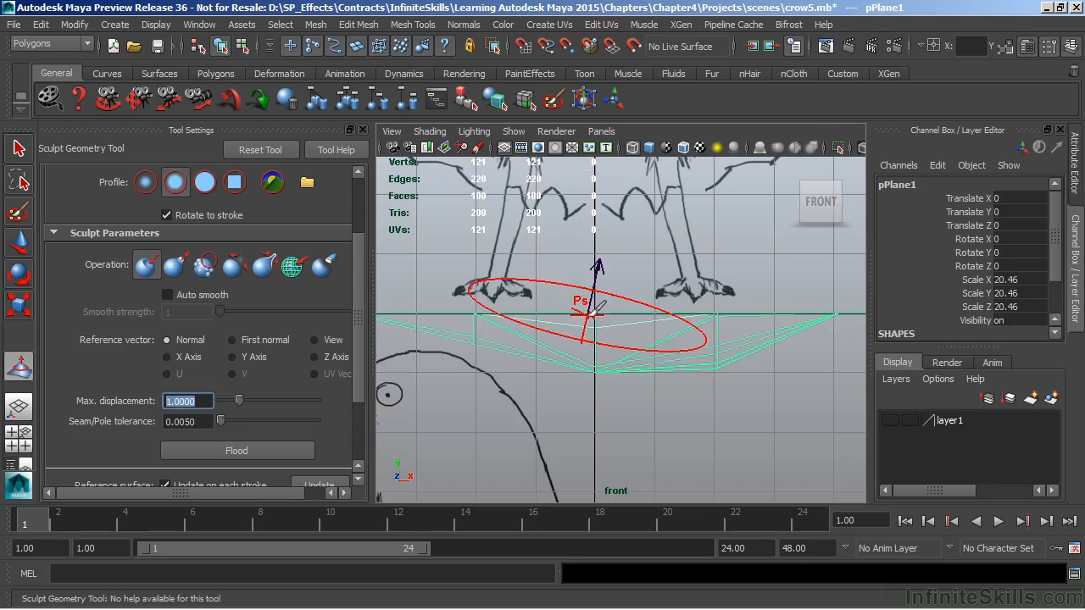
- Deepen the trench with another Push stroke in the perspective view, and undo the sculpting on the plane
key(space)
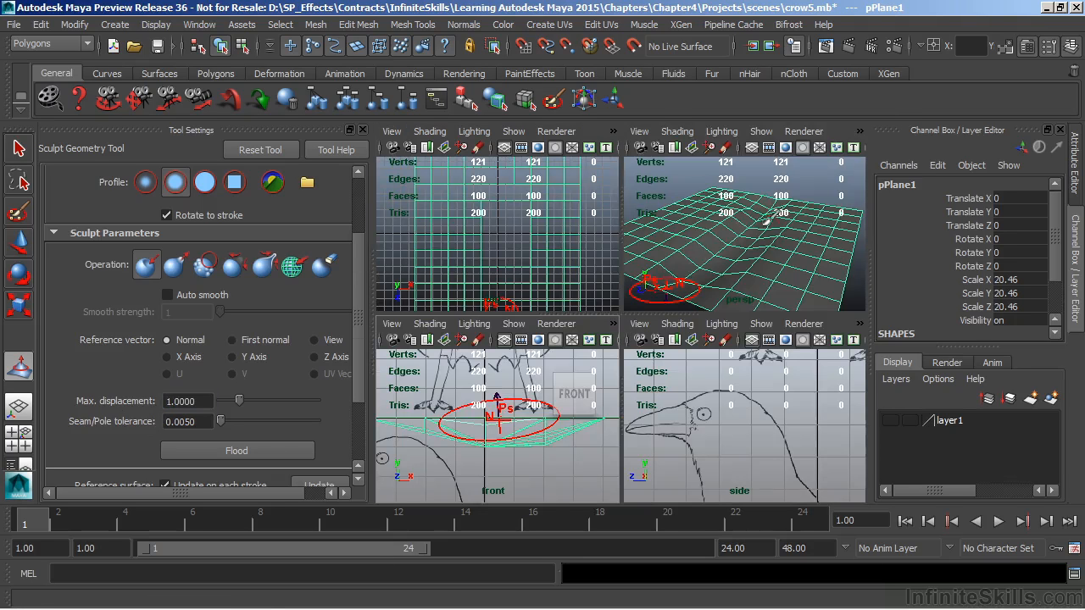
alt+middle_click(764, 224)
drag(751, 223, 672, 294)
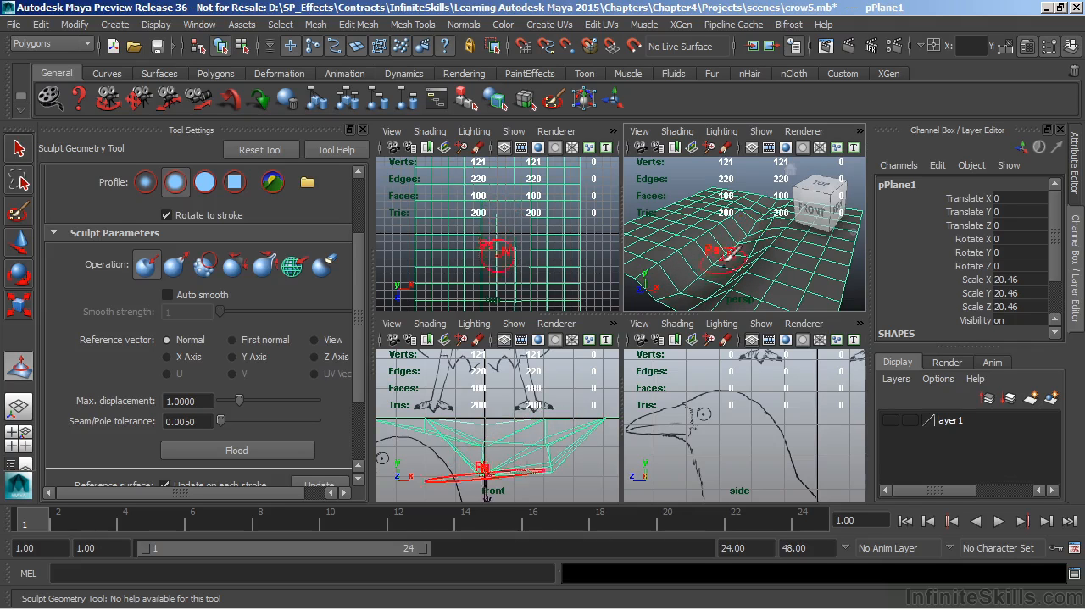
key(ctrl+z)
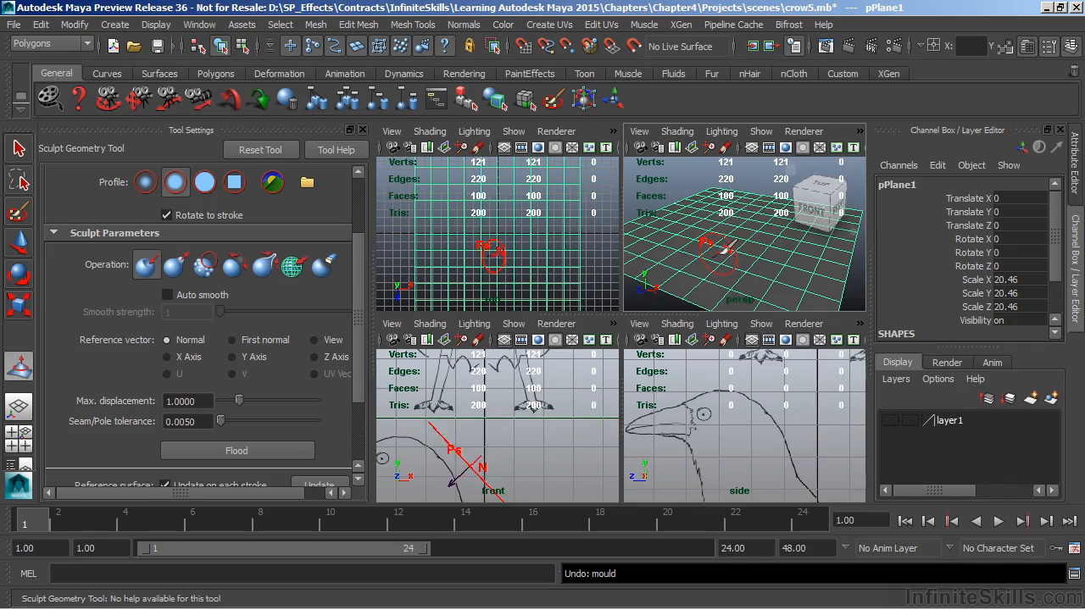
- Try a Push stroke across the plane with the brush opacity at 0.5, and undo it
drag(355, 246, 355, 215)
click(183, 195)
text(0.5)
key(Return)
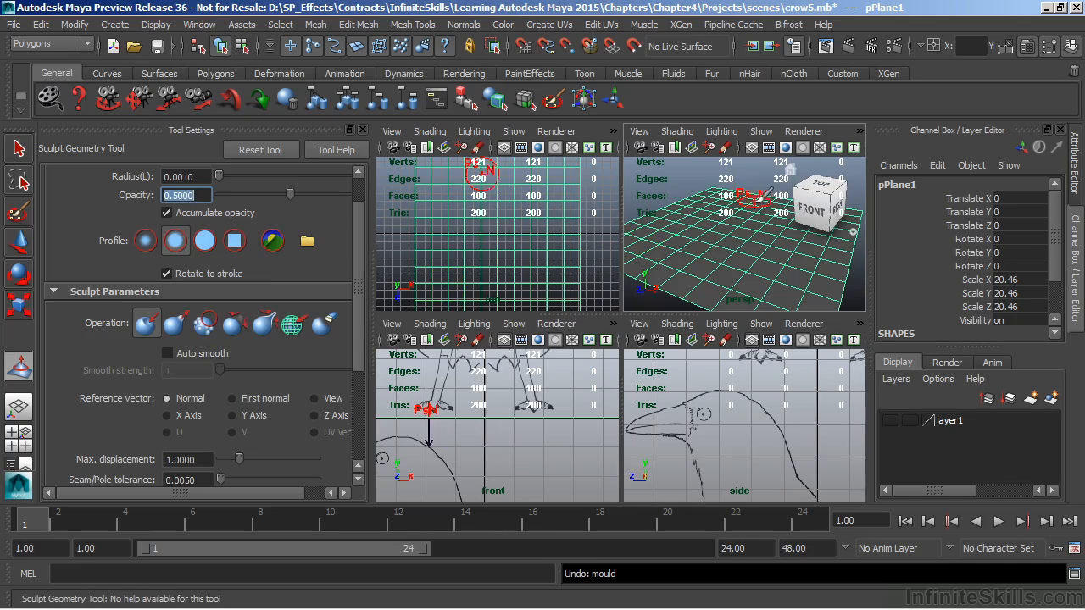
mouse_move(757, 202)
mouse_down()
mouse_move(696, 249)
mouse_move(678, 271)
mouse_move(749, 219)
mouse_move(669, 293)
mouse_move(762, 210)
mouse_up()
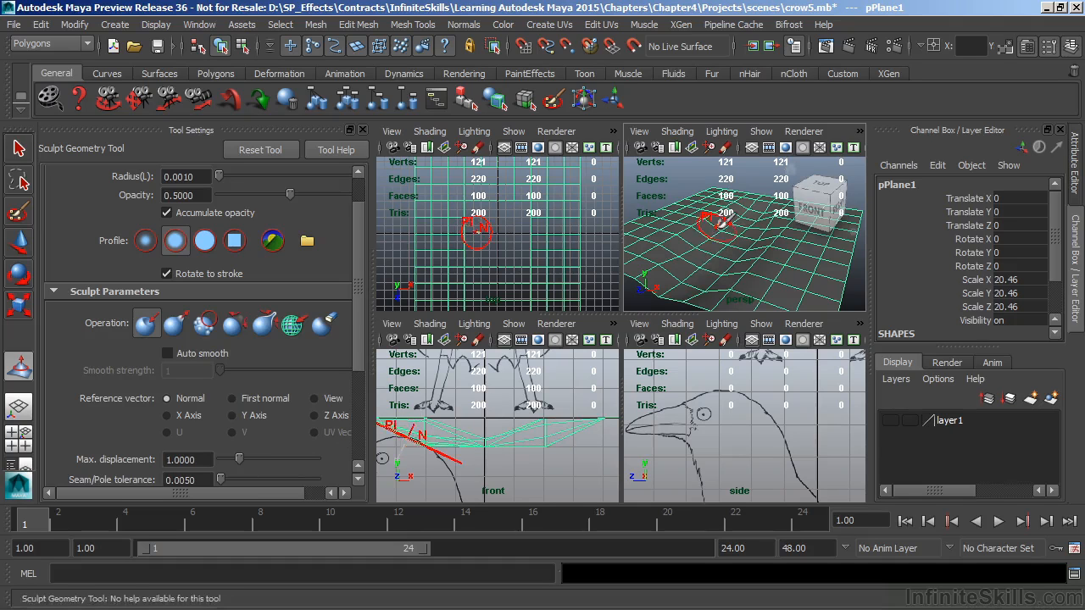
key(ctrl+z)
- Set the brush opacity to 0.1 and gradually build up a trench across the plane with Push strokes
drag(197, 196, 161, 196)
text(.1)
key(Return)
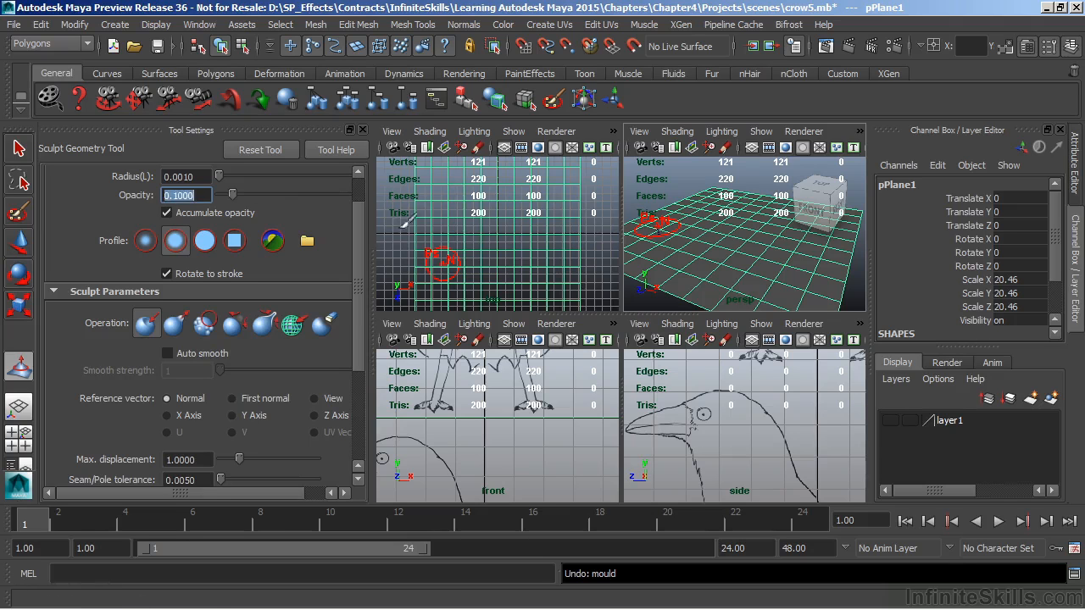
click(480, 411)
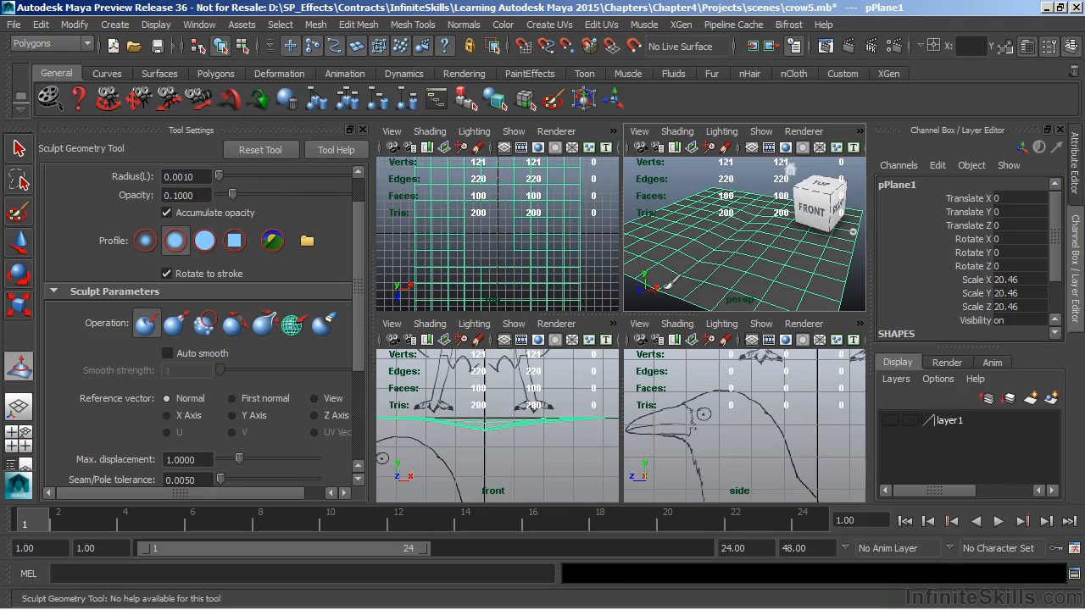
mouse_move(682, 273)
mouse_down()
mouse_move(739, 224)
mouse_move(716, 263)
mouse_move(751, 221)
mouse_move(736, 255)
mouse_move(758, 219)
mouse_move(752, 250)
mouse_move(727, 247)
mouse_move(742, 254)
mouse_move(731, 231)
mouse_move(713, 251)
mouse_move(755, 275)
mouse_move(745, 246)
mouse_up()
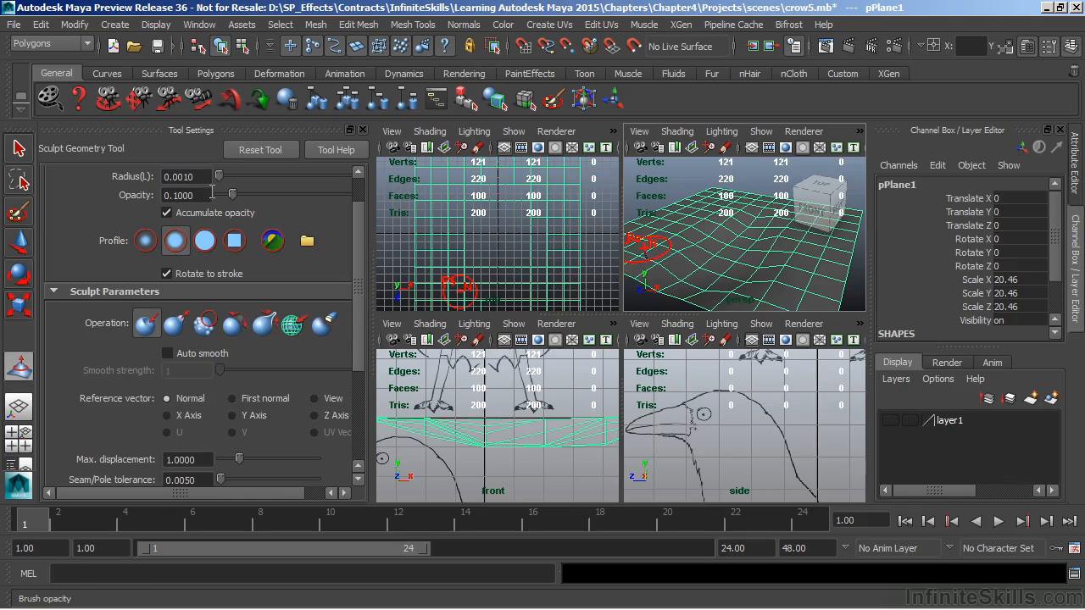
- Leave the sculpt tool and delete the sculpted test plane
key(q)
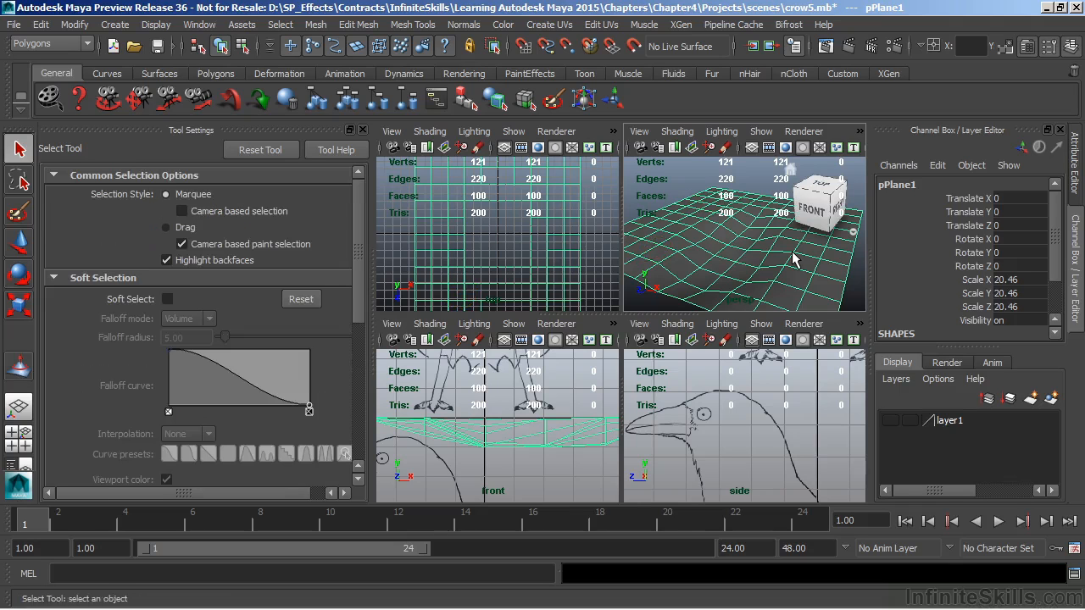
key(Delete)
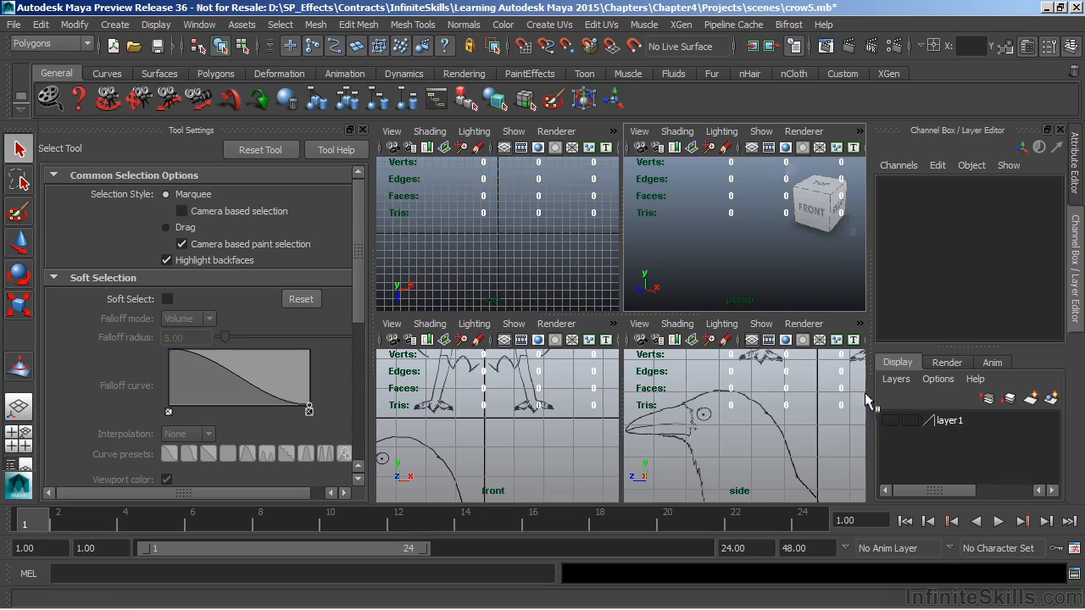
- Make layer1 visible, select the crow mesh in an enlarged perspective view, and activate the Sculpt Geometry Tool
click(890, 420)
key(space)
click(553, 401)
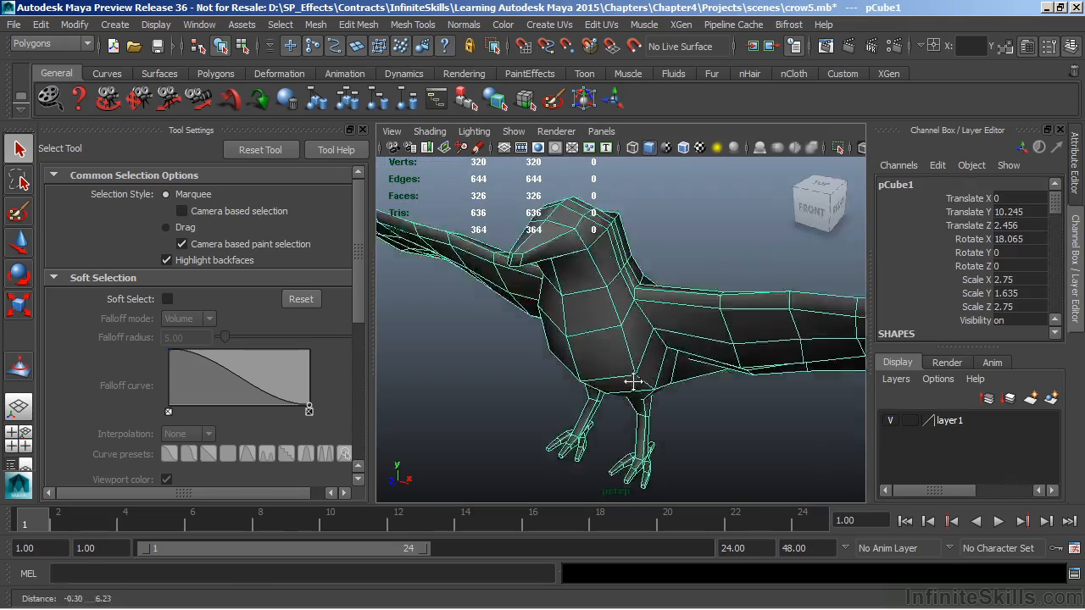
click(19, 366)
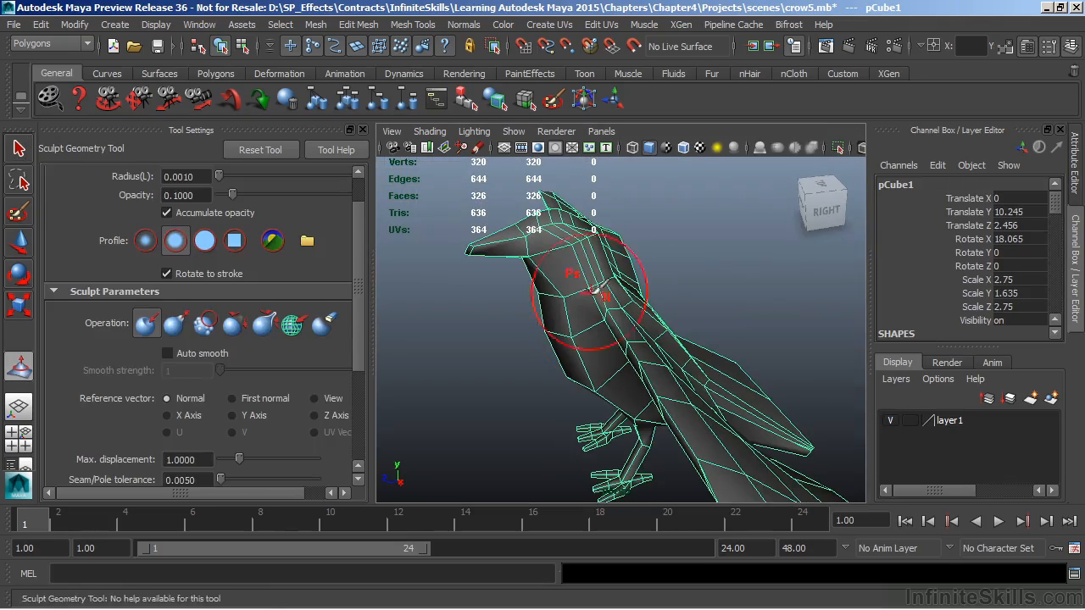
- Try Push strokes on the crow's body and wing with the brush opacity at 0.1, and undo them
alt+middle_drag(602, 328, 571, 276)
alt+drag(571, 276, 552, 327)
alt+middle_drag(552, 327, 652, 305)
alt+drag(653, 305, 448, 296)
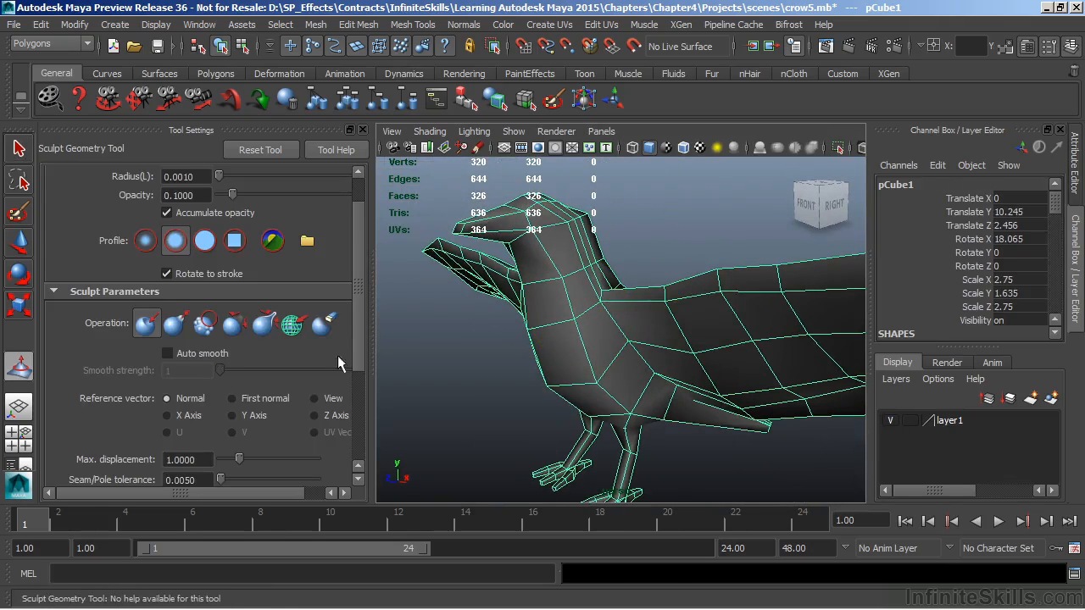
alt+middle_drag(571, 315, 621, 354)
mouse_move(621, 353)
alt+mouse_down()
mouse_move(614, 332)
mouse_move(688, 311)
alt+mouse_up()
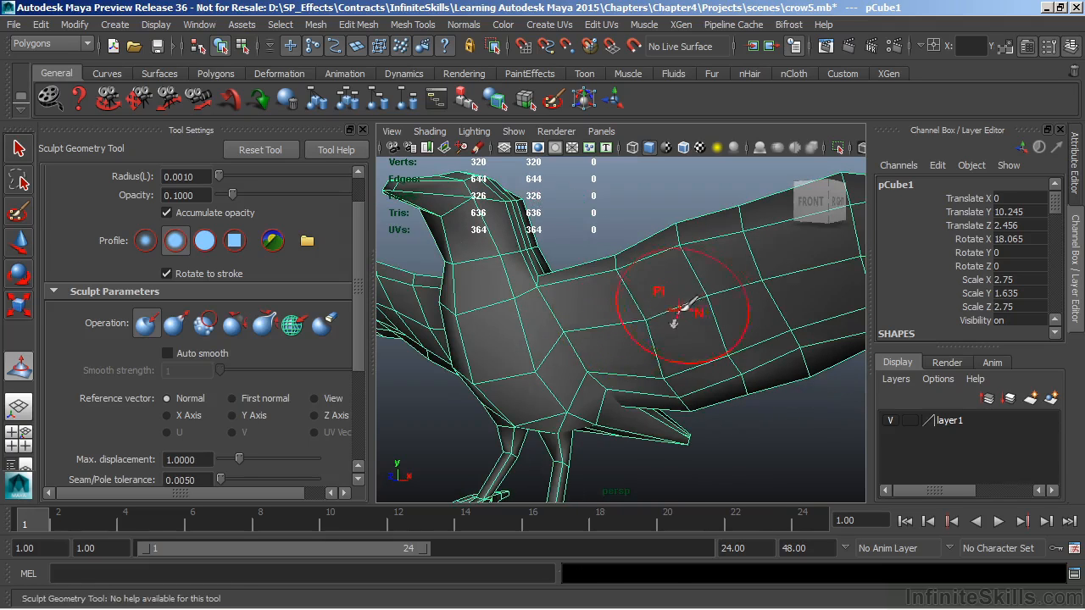
key(ctrl+z)
drag(597, 300, 659, 277)
alt+drag(727, 315, 560, 292)
key(ctrl+z)
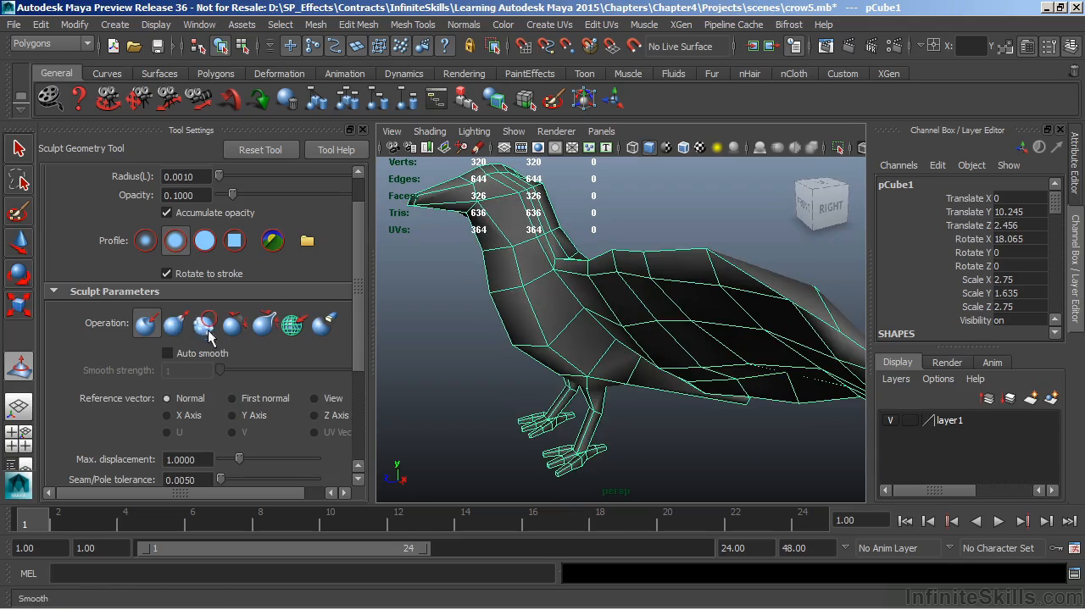
- Try the Smooth operation on the crow's head with a smooth strength of 1, and undo it
click(204, 328)
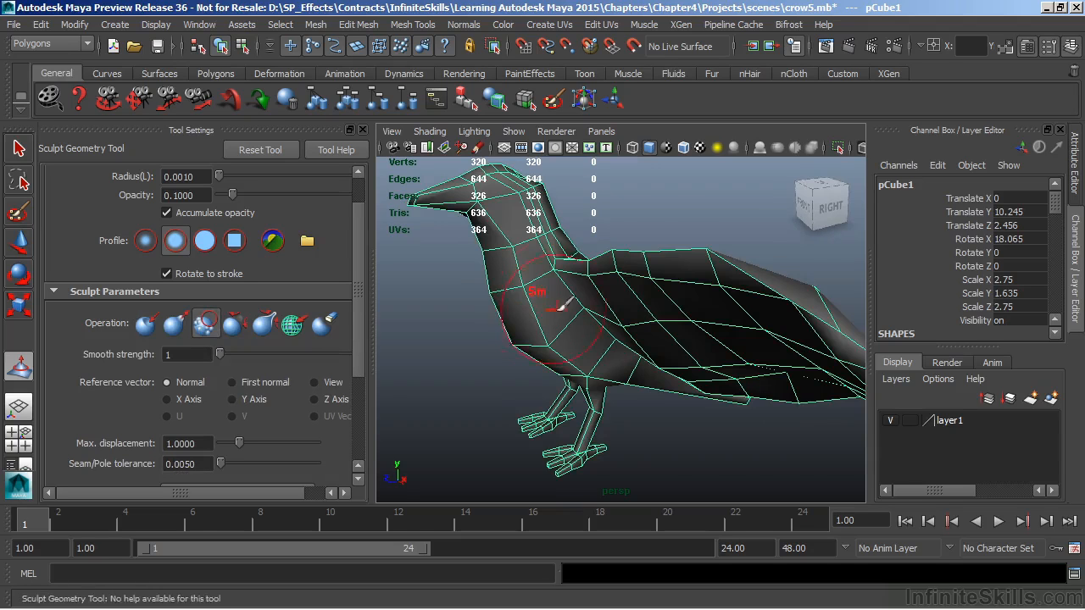
alt+drag(497, 308, 585, 353)
alt+middle_drag(584, 352, 583, 356)
alt+right_drag(548, 368, 607, 360)
alt+middle_drag(605, 360, 608, 413)
alt+drag(608, 413, 549, 440)
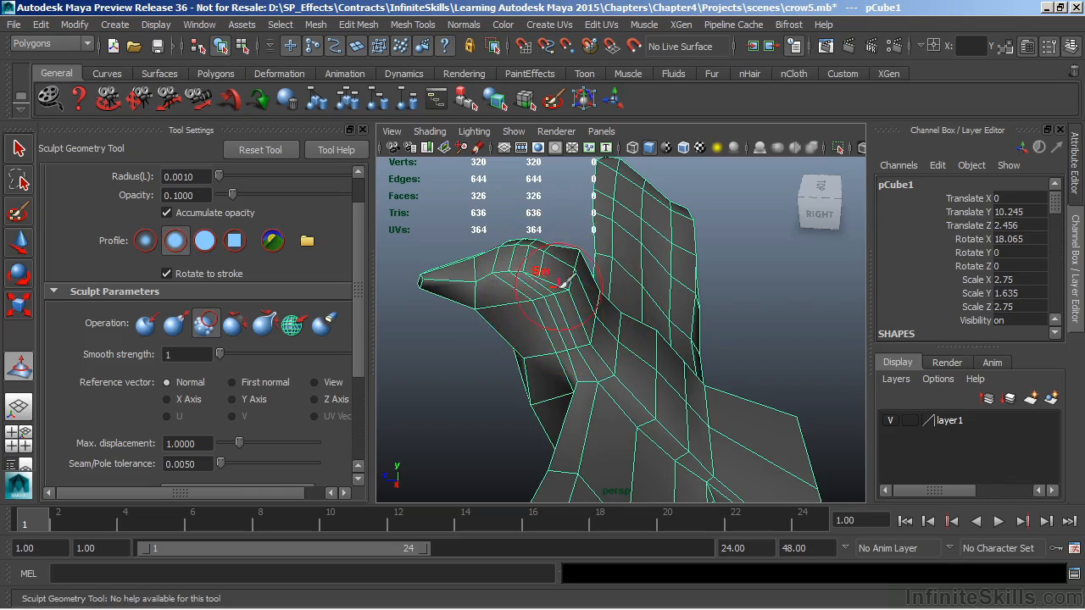
alt+drag(585, 297, 560, 257)
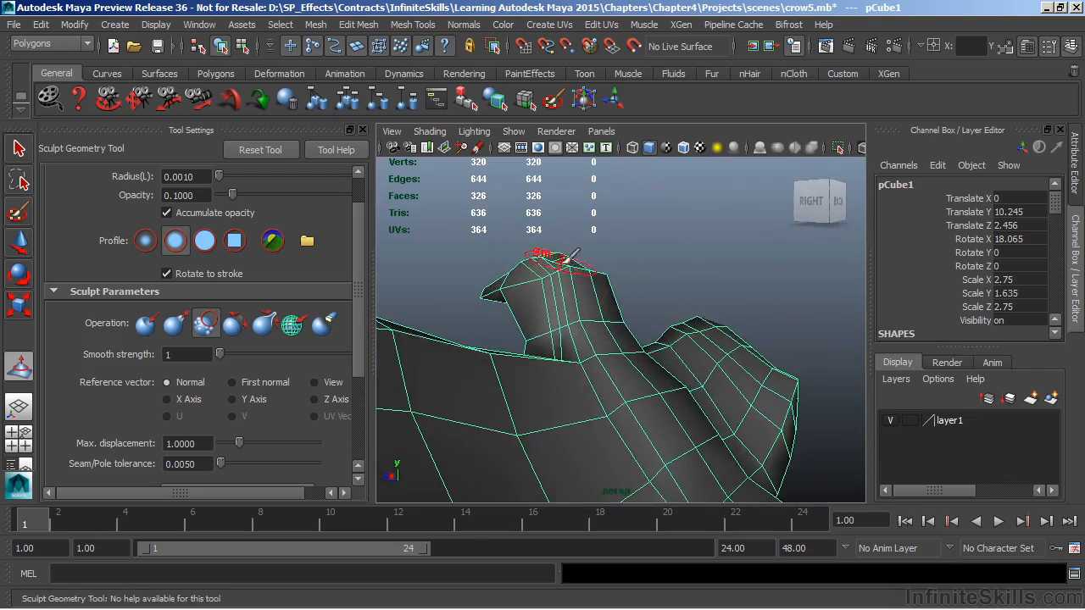
mouse_move(606, 335)
alt+mouse_down()
mouse_move(642, 364)
mouse_move(557, 383)
mouse_move(585, 373)
alt+mouse_up()
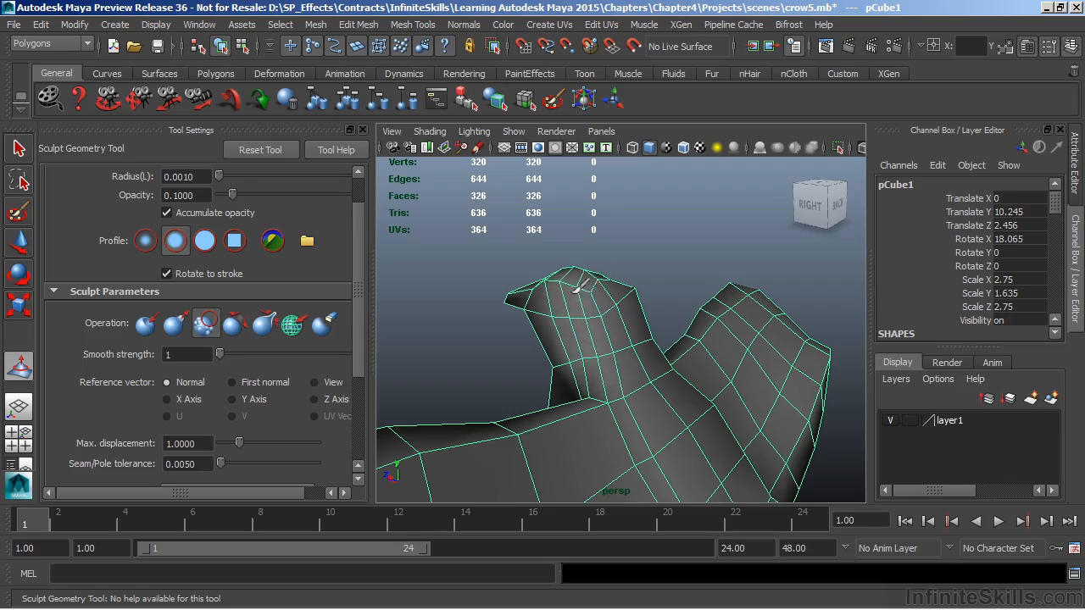
mouse_move(583, 342)
alt+mouse_down()
mouse_move(542, 387)
mouse_move(611, 382)
mouse_move(727, 432)
mouse_move(703, 453)
mouse_move(632, 359)
mouse_move(594, 435)
mouse_move(500, 400)
mouse_move(381, 375)
mouse_move(509, 380)
mouse_move(475, 373)
alt+mouse_up()
key(ctrl+z)
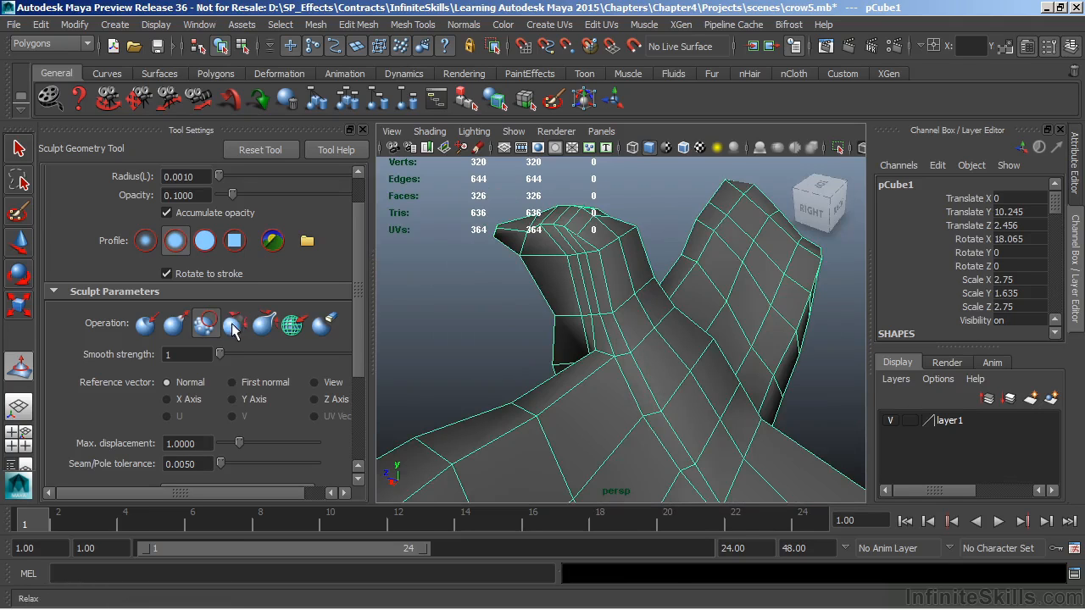
- Try the Relax operation on one side of the crow's head, and undo the strokes
click(236, 324)
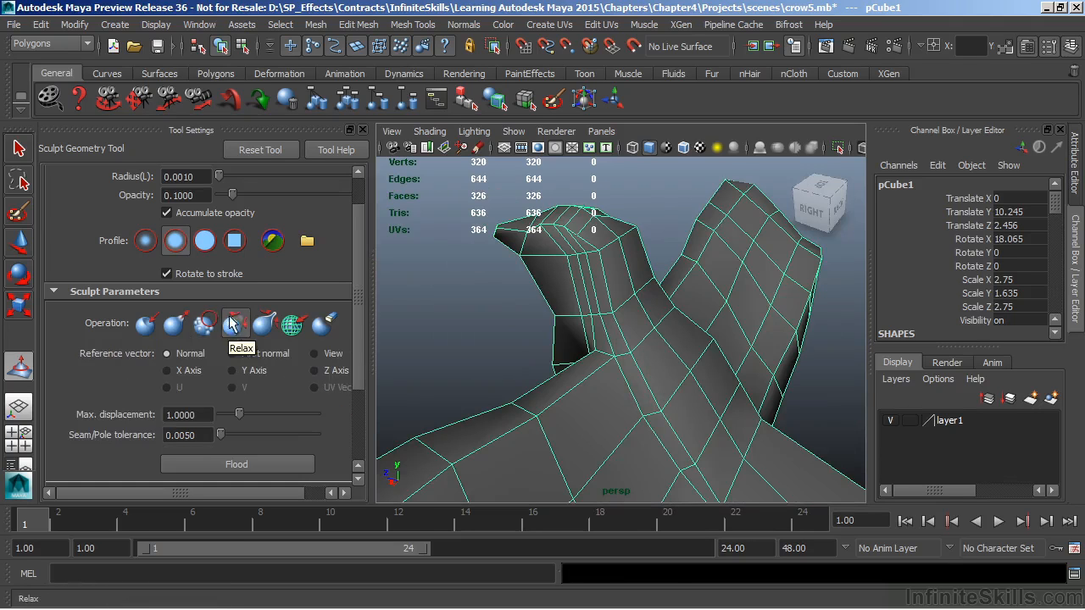
mouse_move(515, 304)
alt+mouse_down()
mouse_move(497, 368)
mouse_move(598, 318)
alt+mouse_up()
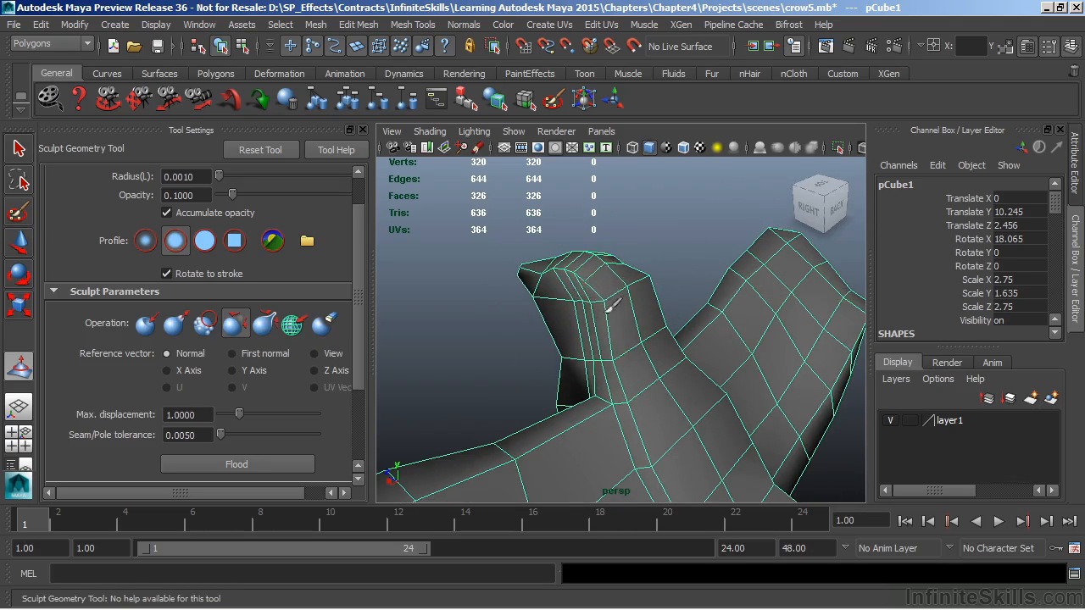
mouse_move(515, 364)
alt+mouse_down()
mouse_move(625, 328)
mouse_move(632, 335)
mouse_move(612, 305)
mouse_move(593, 326)
mouse_move(644, 354)
mouse_move(636, 381)
mouse_move(460, 320)
mouse_move(591, 326)
mouse_move(575, 346)
mouse_move(585, 338)
alt+mouse_up()
key(ctrl+z)
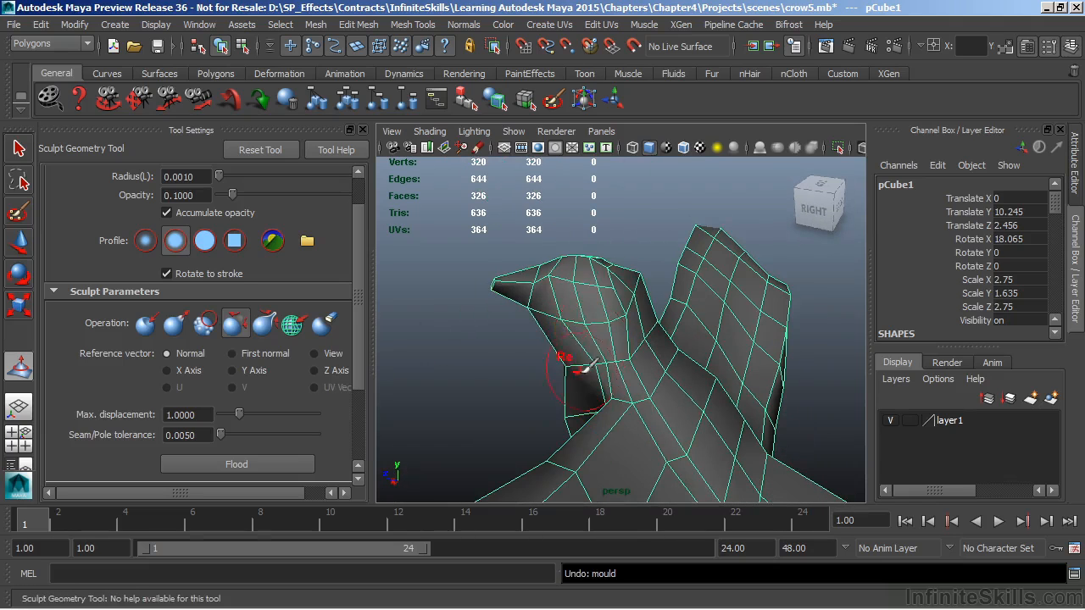
key(ctrl+z)
alt+drag(589, 317, 424, 285)
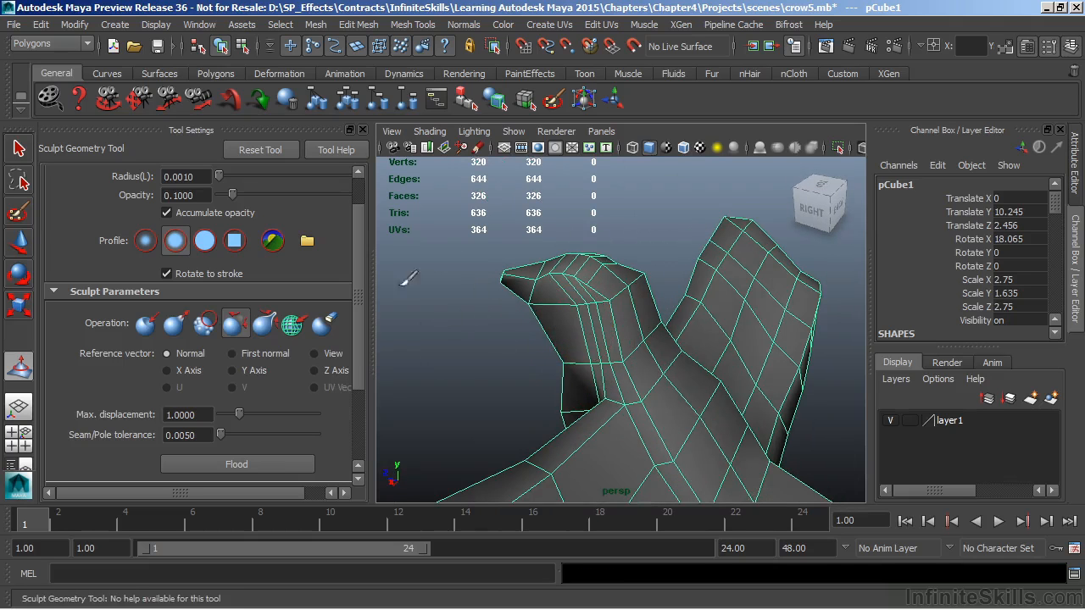
- Turn on Reflection in the sculpt tool's stroke settings
drag(356, 224, 357, 328)
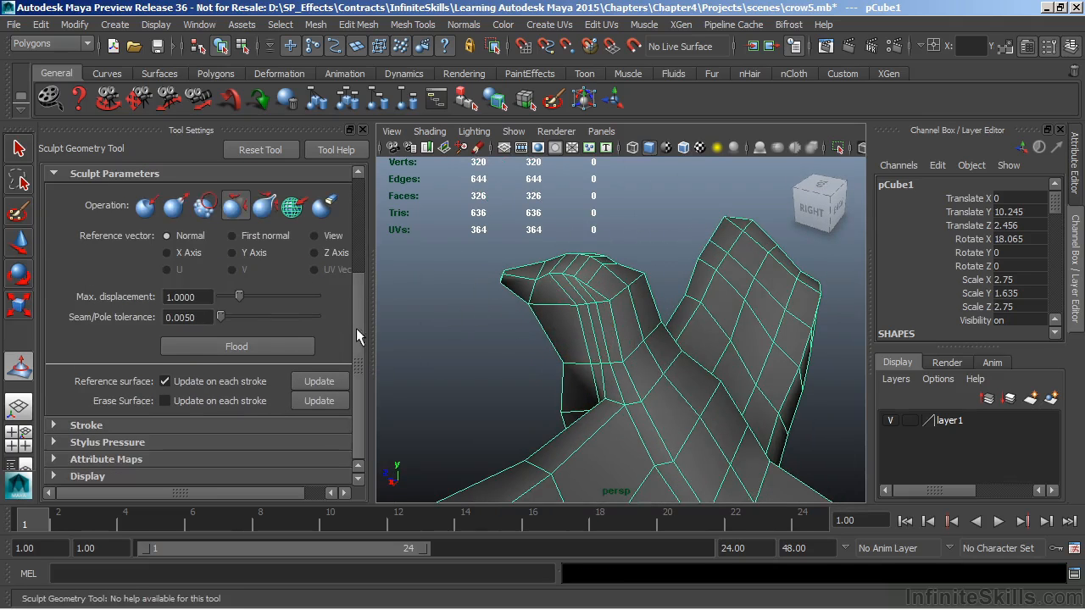
click(86, 426)
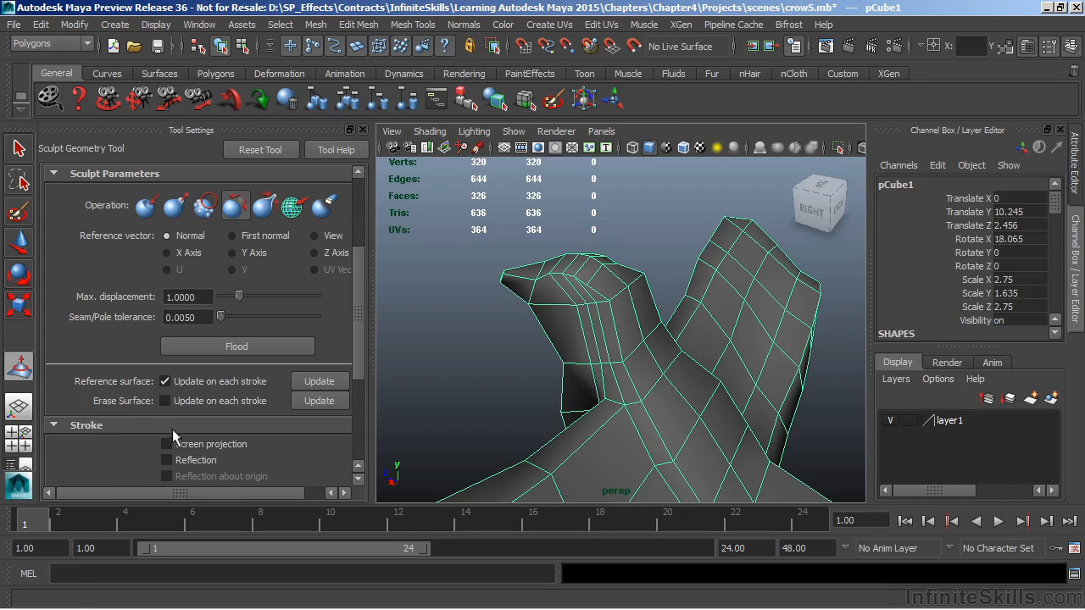
click(190, 462)
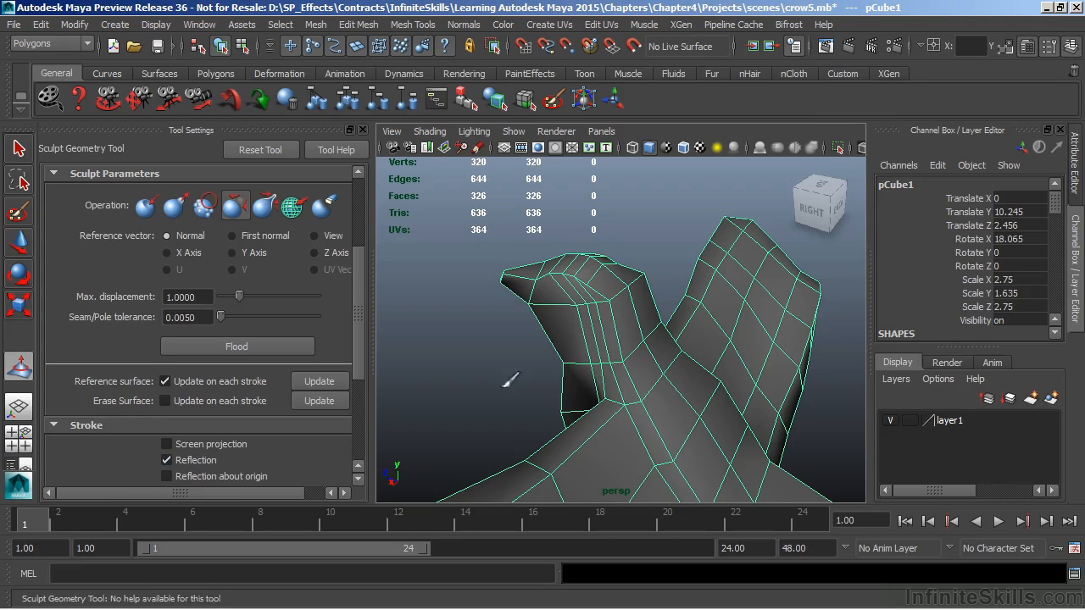
- Even out the edge spacing on the crow's head and neck with mirrored Relax strokes
alt+drag(609, 317, 608, 286)
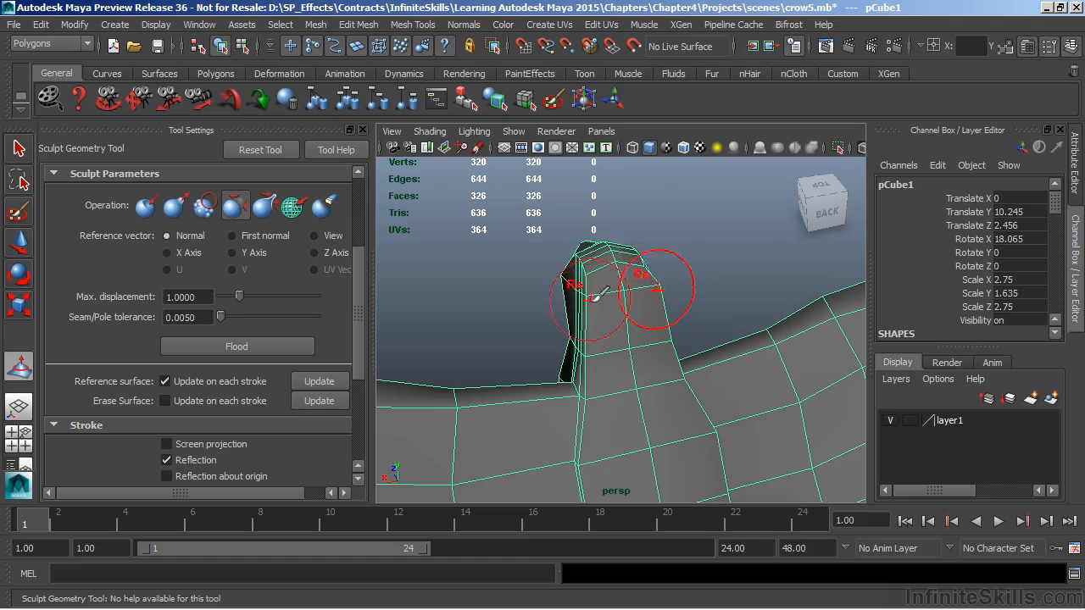
alt+drag(585, 292, 594, 290)
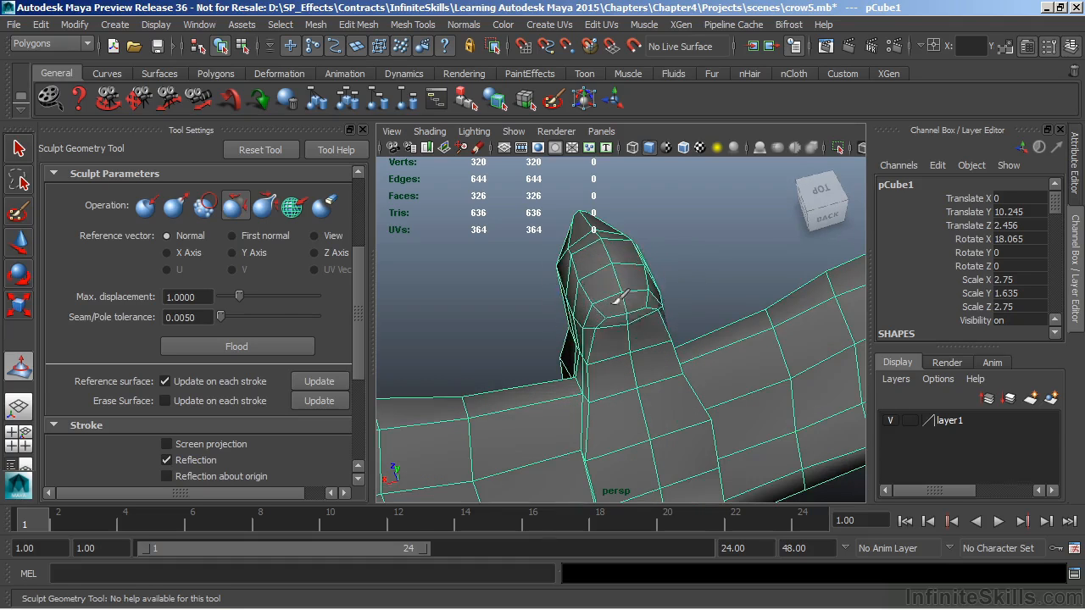
alt+drag(582, 352, 616, 354)
alt+drag(586, 450, 564, 470)
alt+drag(642, 413, 688, 370)
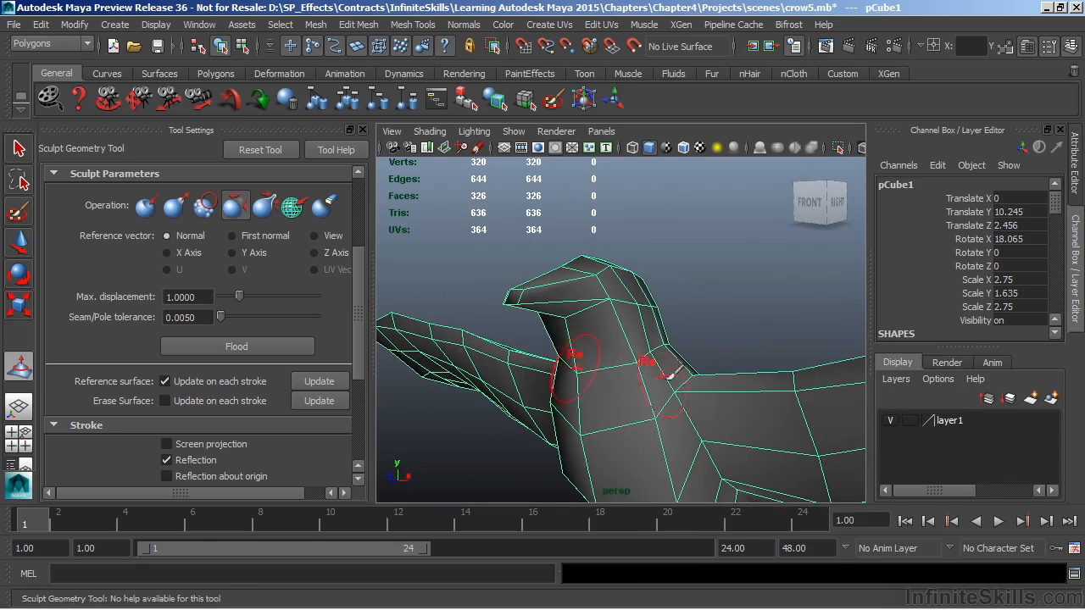
- Try mirrored Pull strokes along the normals where the crow's neck meets the wings, and undo them
click(174, 205)
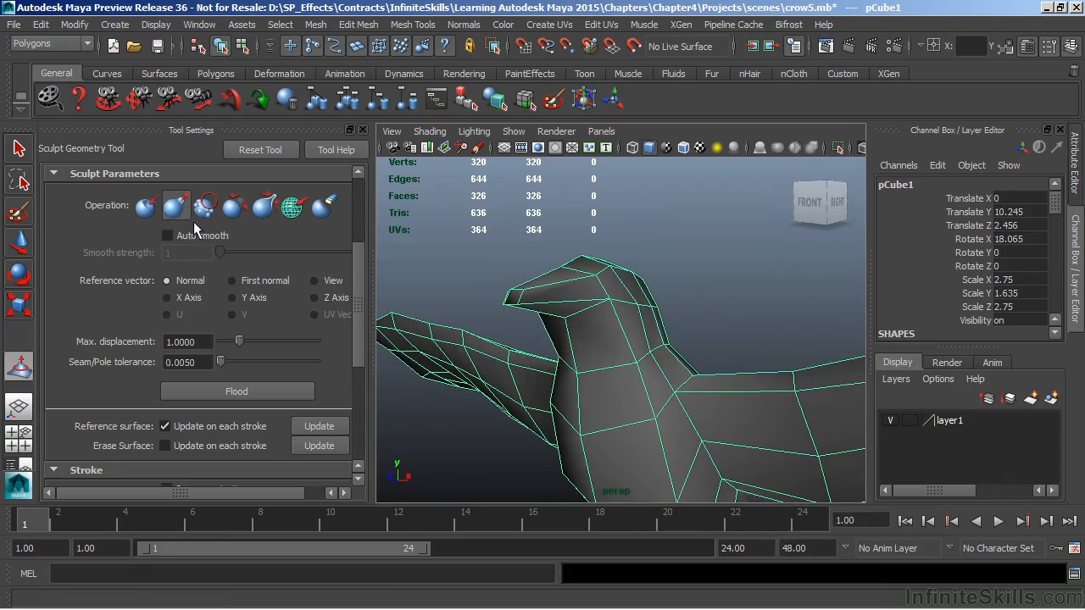
alt+drag(533, 334, 543, 386)
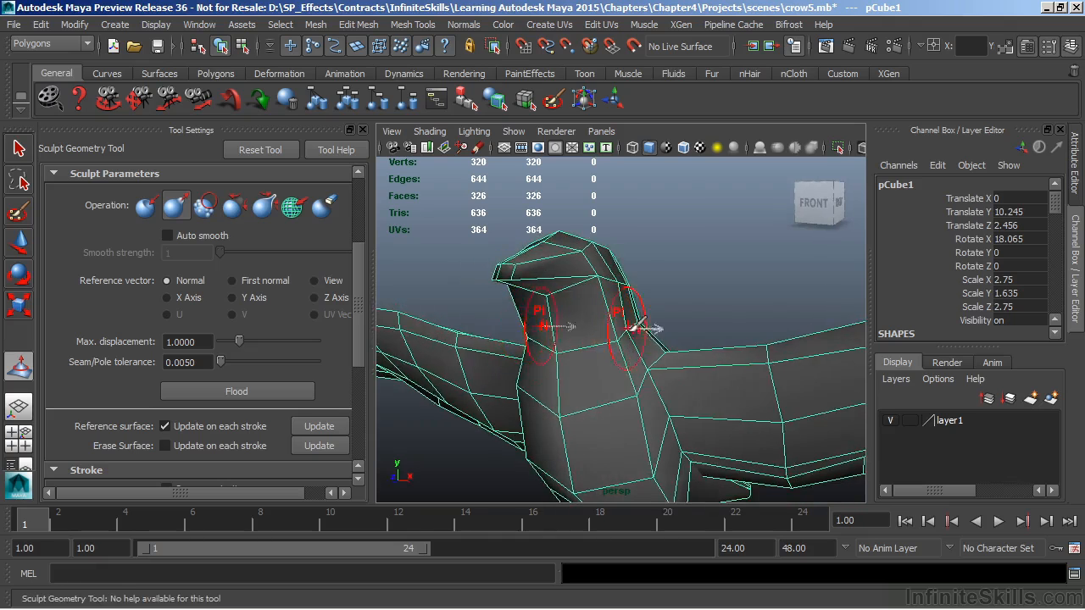
key(ctrl+z)
mouse_move(670, 353)
alt+mouse_down()
mouse_move(650, 383)
mouse_move(657, 407)
mouse_move(649, 387)
mouse_move(661, 350)
alt+mouse_up()
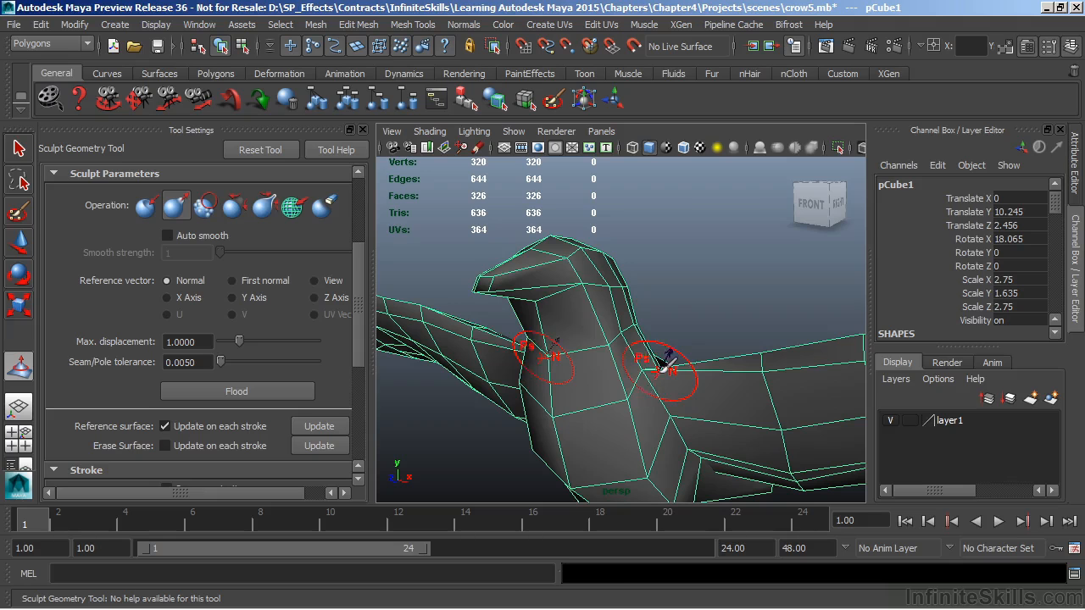
key(ctrl+z)
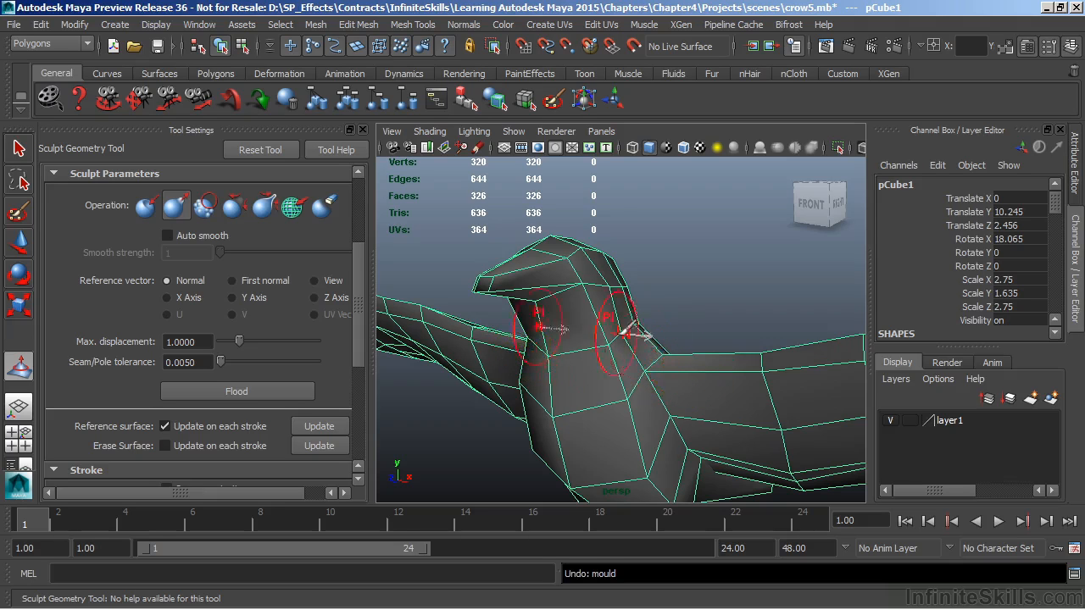
- Set the reference vector to the X axis and sculpt the wing roots beside the neck with a mirrored Pull stroke
mouse_move(635, 356)
alt+mouse_down()
mouse_move(642, 371)
mouse_move(707, 359)
mouse_move(695, 310)
alt+mouse_up()
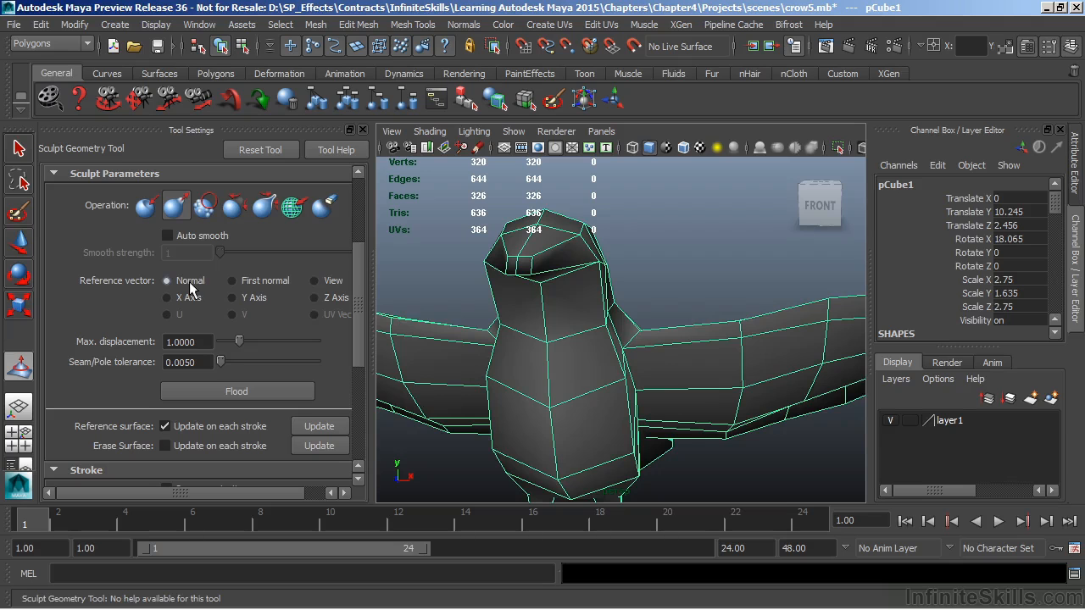
alt+drag(719, 292, 700, 339)
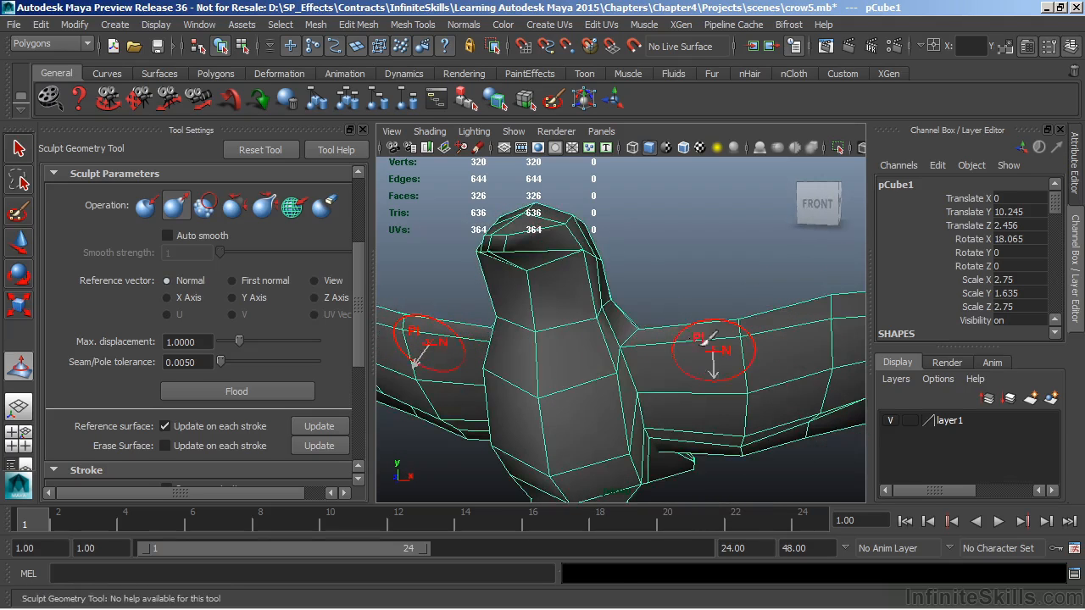
alt+drag(624, 356, 641, 355)
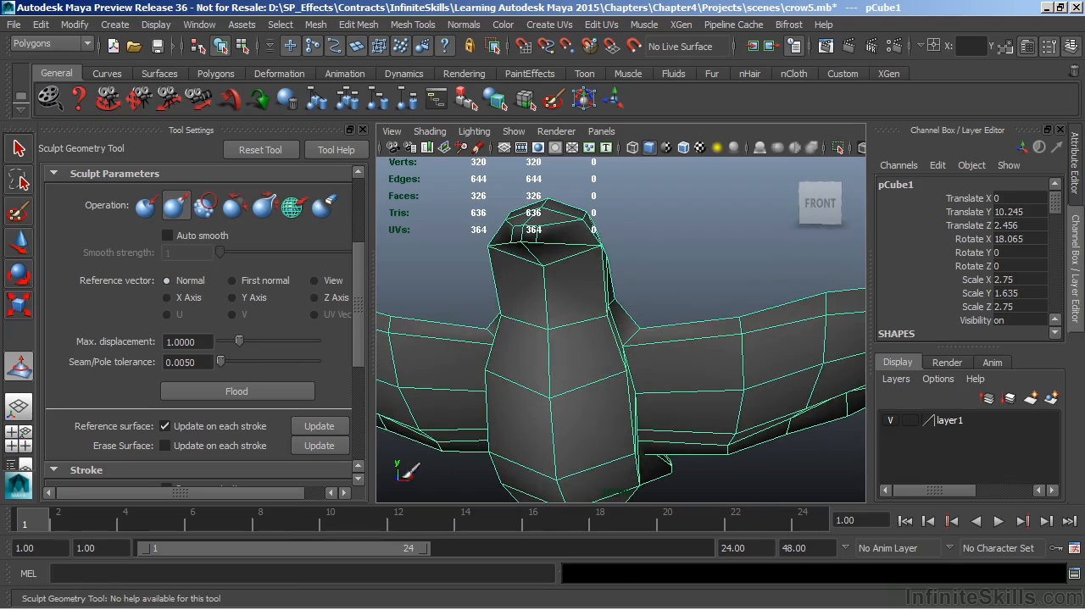
click(182, 298)
mouse_move(636, 328)
mouse_down()
mouse_move(634, 316)
mouse_move(642, 327)
mouse_move(628, 329)
mouse_up()
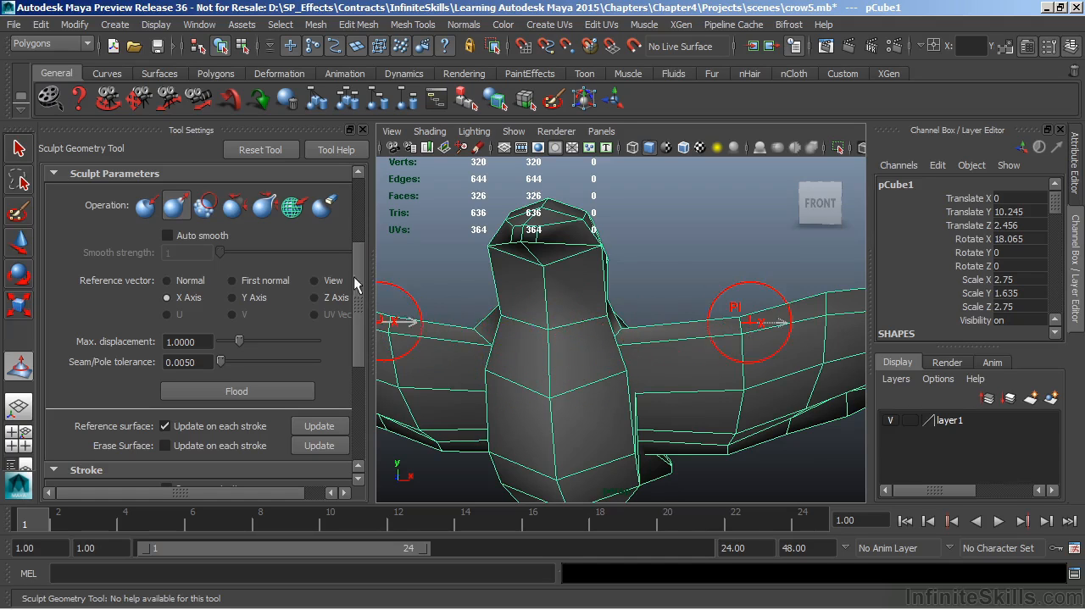
key(ctrl+z)
key(shift+z)
mouse_move(357, 284)
mouse_down()
mouse_move(369, 361)
mouse_move(365, 351)
mouse_up()
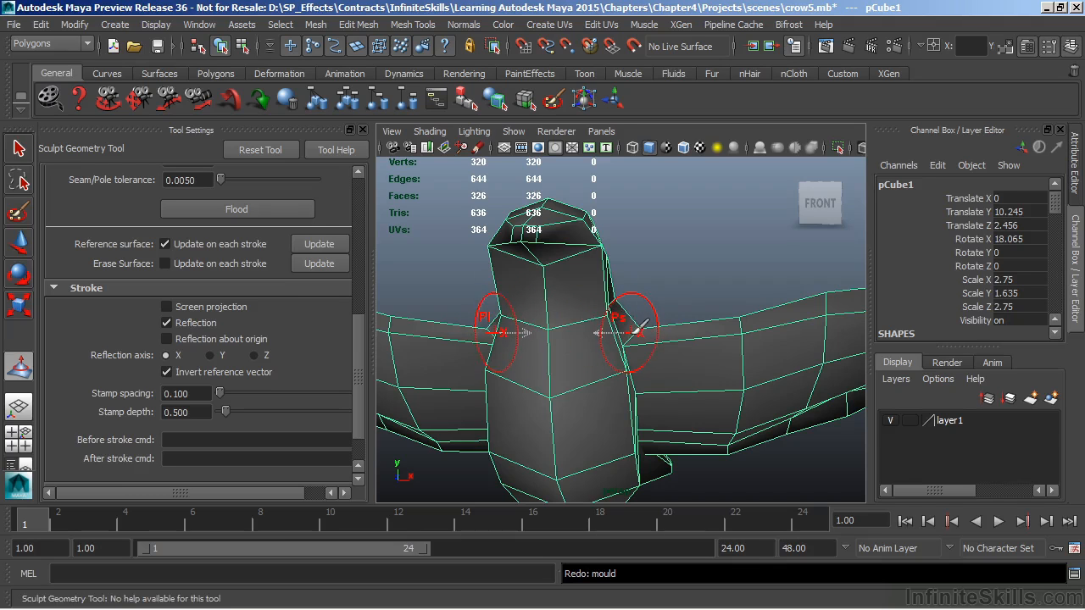
alt+drag(637, 324, 635, 380)
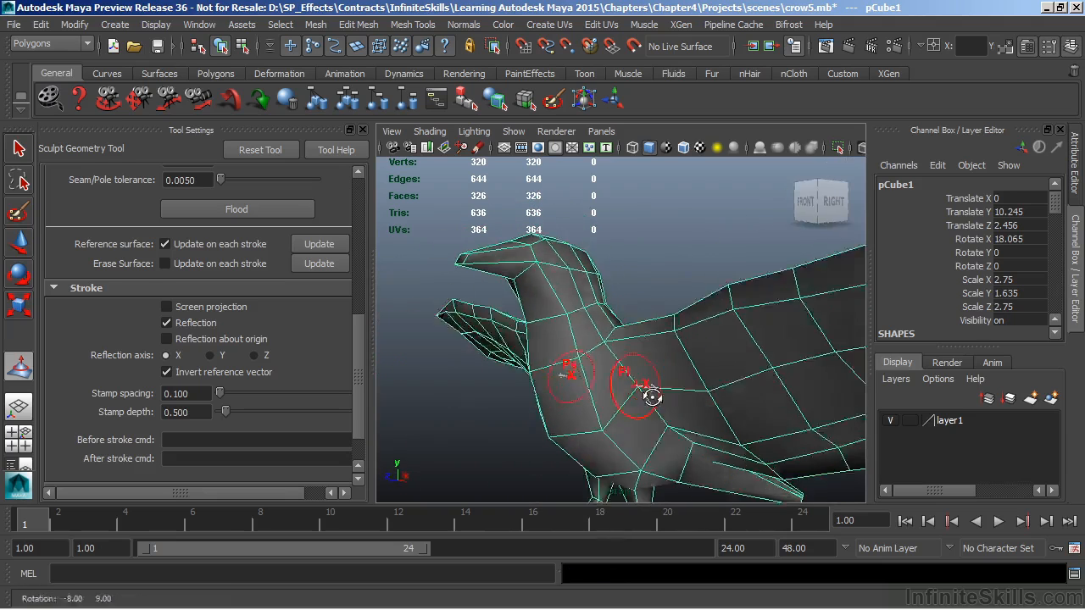
- Pinch the mesh around the crow's neck and wing roots with brush opacity 1, and raise the upper radius to about 2.14
click(21, 151)
alt+drag(722, 348, 687, 377)
click(19, 366)
scroll(305, 271, up, 5)
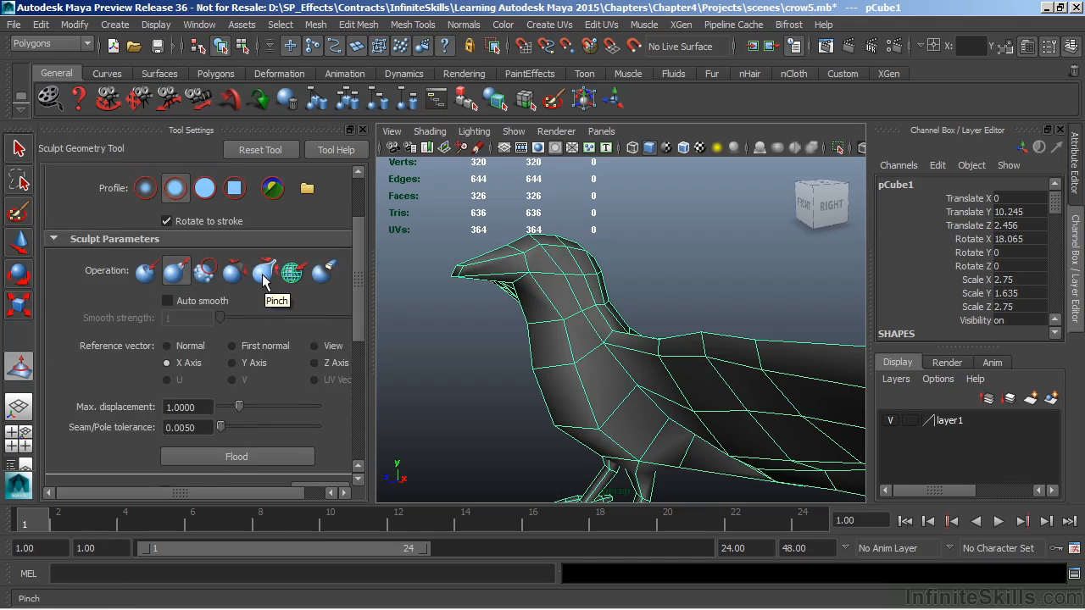
click(265, 271)
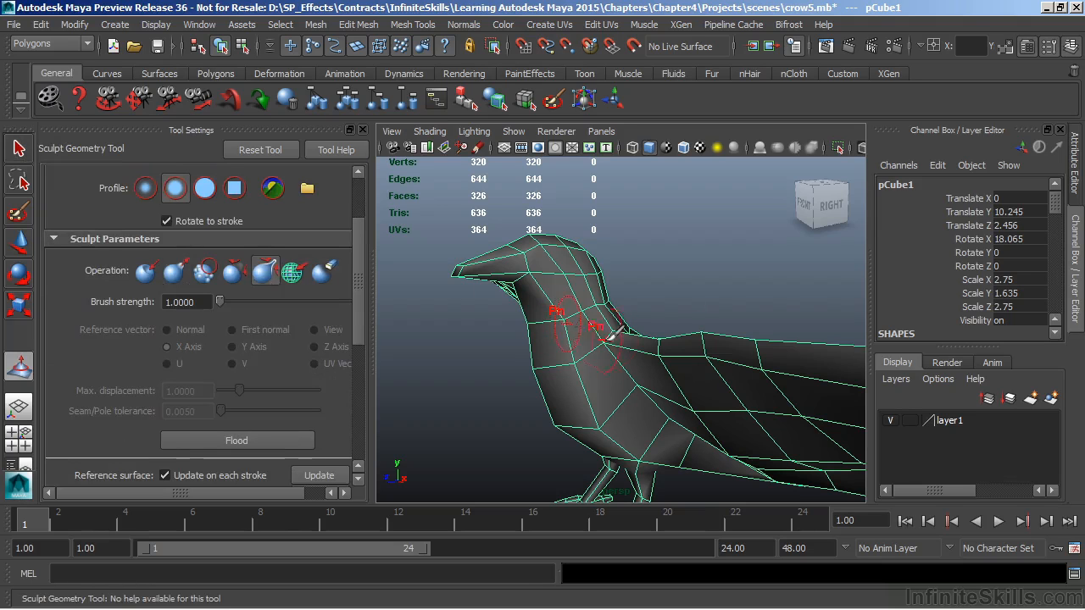
alt+drag(605, 334, 618, 331)
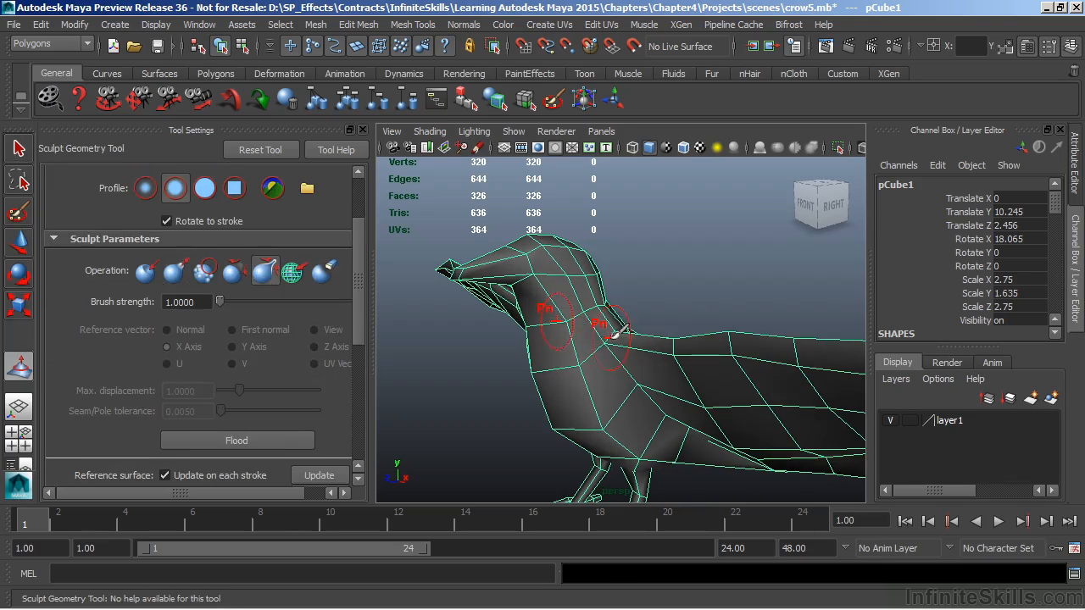
scroll(359, 234, up, 3)
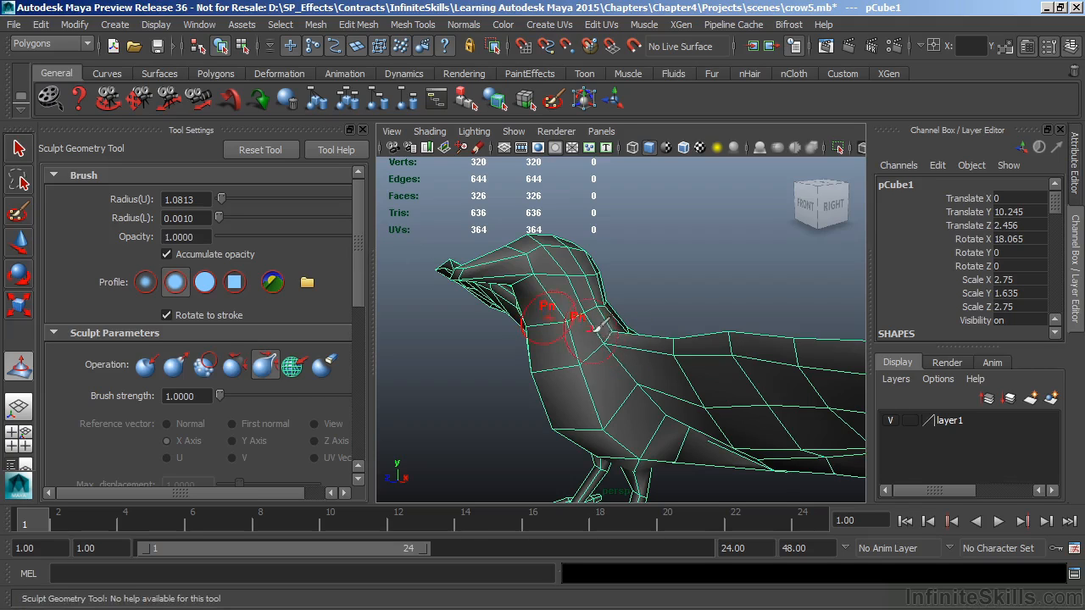
mouse_move(609, 331)
mouse_down()
mouse_move(633, 334)
mouse_move(605, 367)
mouse_move(615, 363)
mouse_move(584, 381)
mouse_move(632, 356)
mouse_move(617, 364)
mouse_up()
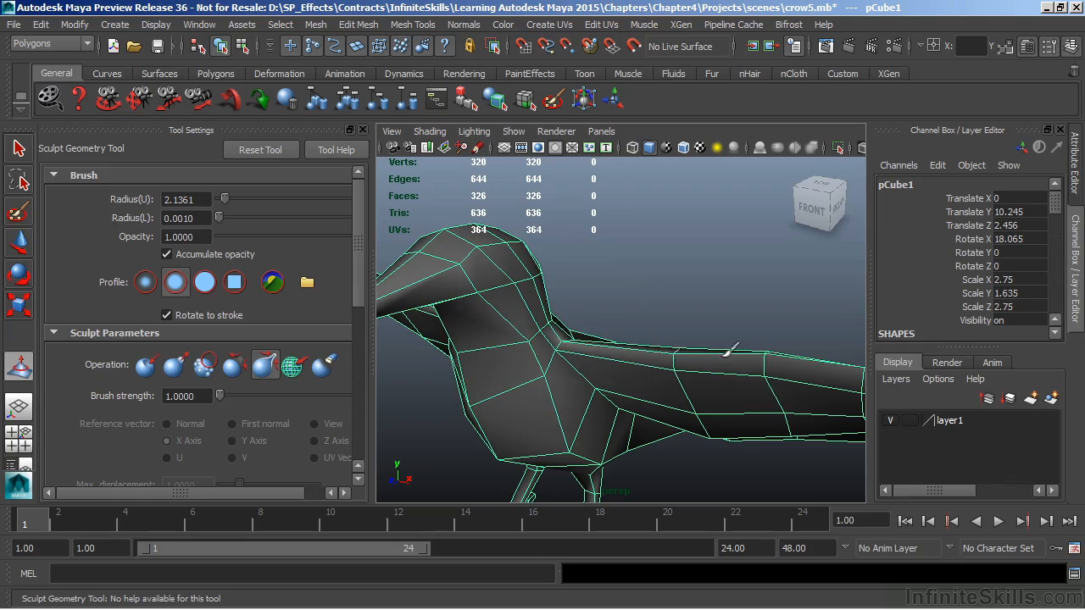
- Try Pinch strokes along the front edge of the crow's outstretched wing, and undo them
mouse_move(689, 358)
mouse_down()
mouse_move(692, 381)
mouse_move(785, 368)
mouse_up()
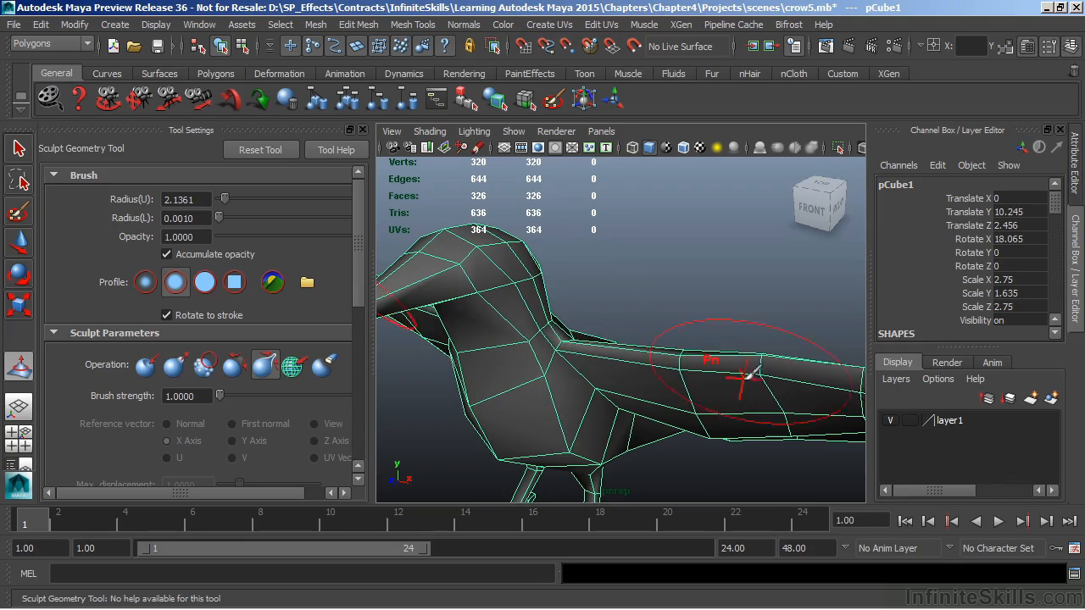
alt+middle_drag(745, 375, 556, 365)
alt+drag(553, 384, 700, 344)
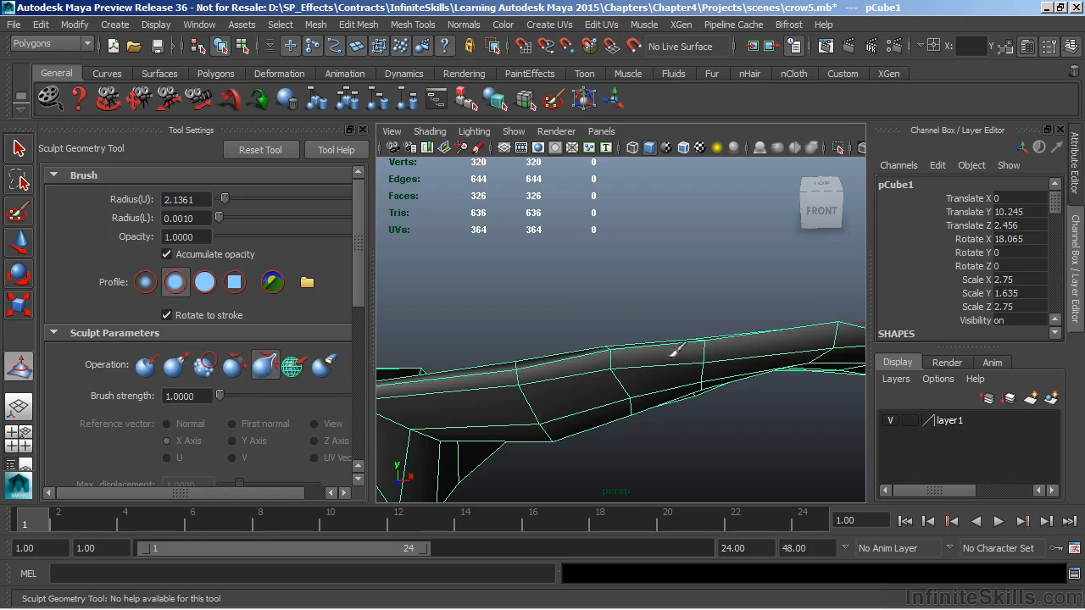
key(ctrl+z)
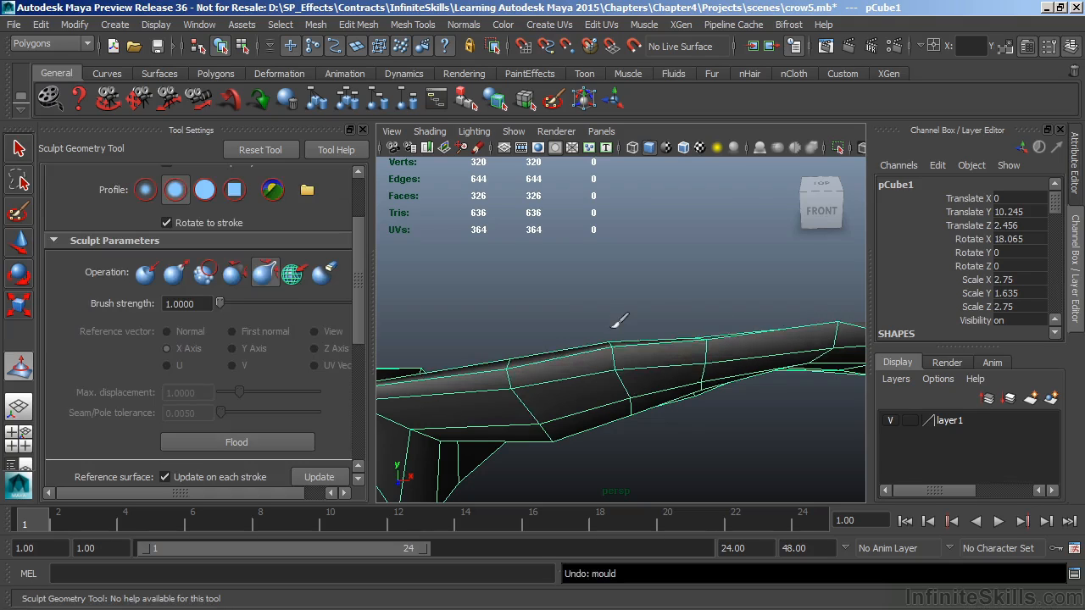
alt+drag(602, 357, 583, 378)
key(ctrl+z)
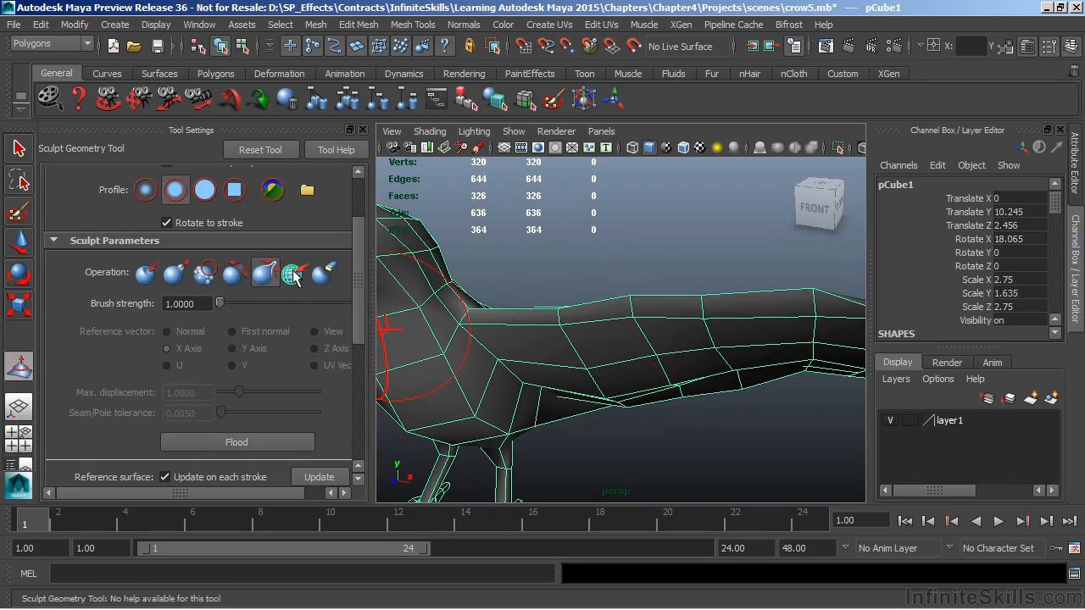
- Reset the sculpt tool's settings and shift the mesh edges across the crow's wing with the Slide operation
click(294, 274)
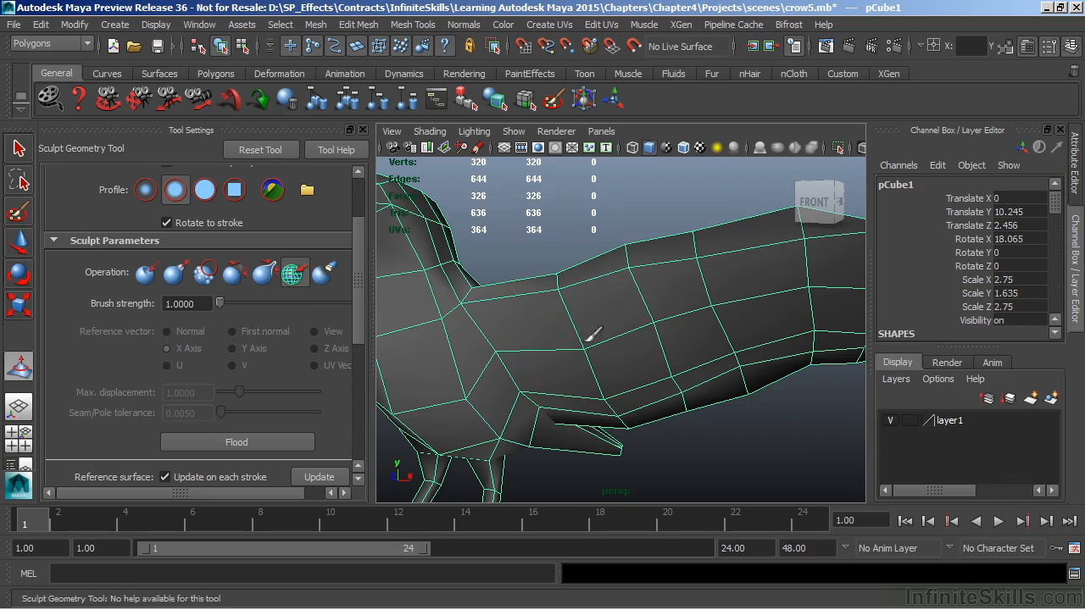
click(273, 152)
click(293, 272)
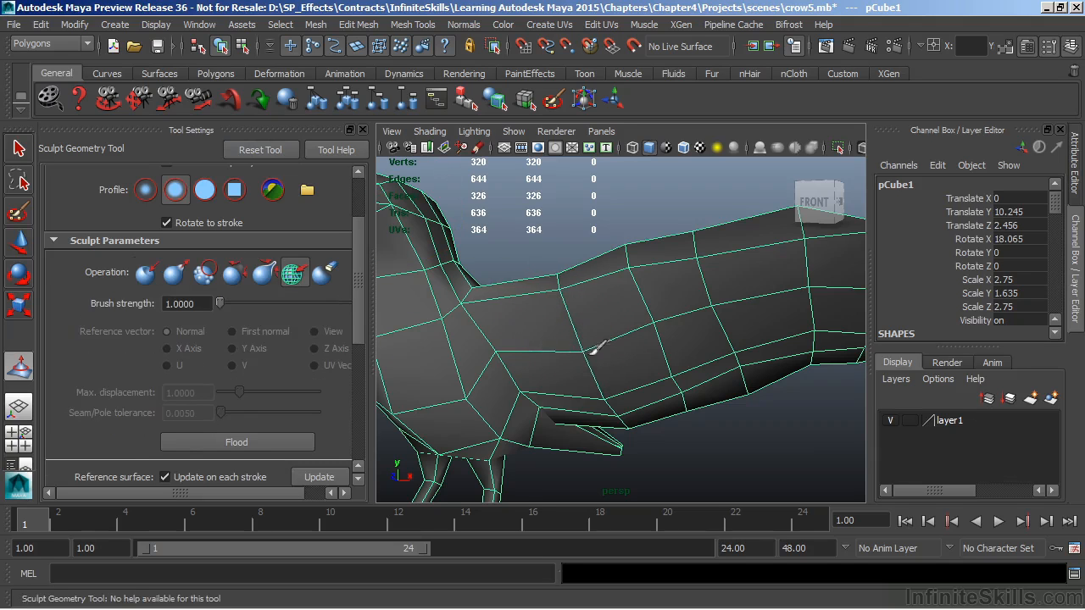
mouse_move(581, 307)
alt+mouse_down()
mouse_move(692, 327)
mouse_move(593, 326)
alt+mouse_up()
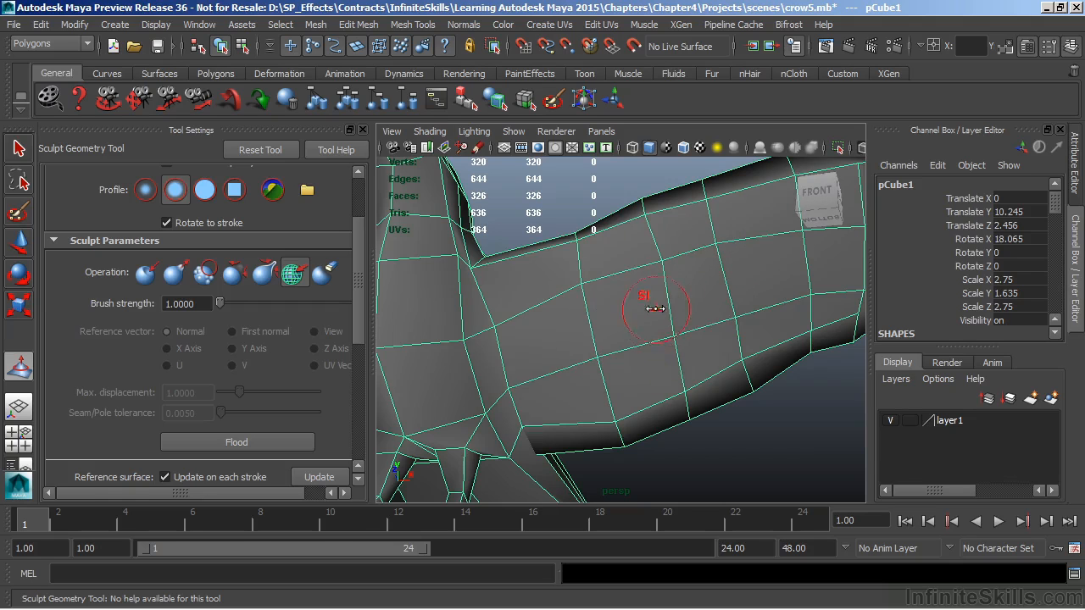
alt+drag(676, 284, 637, 399)
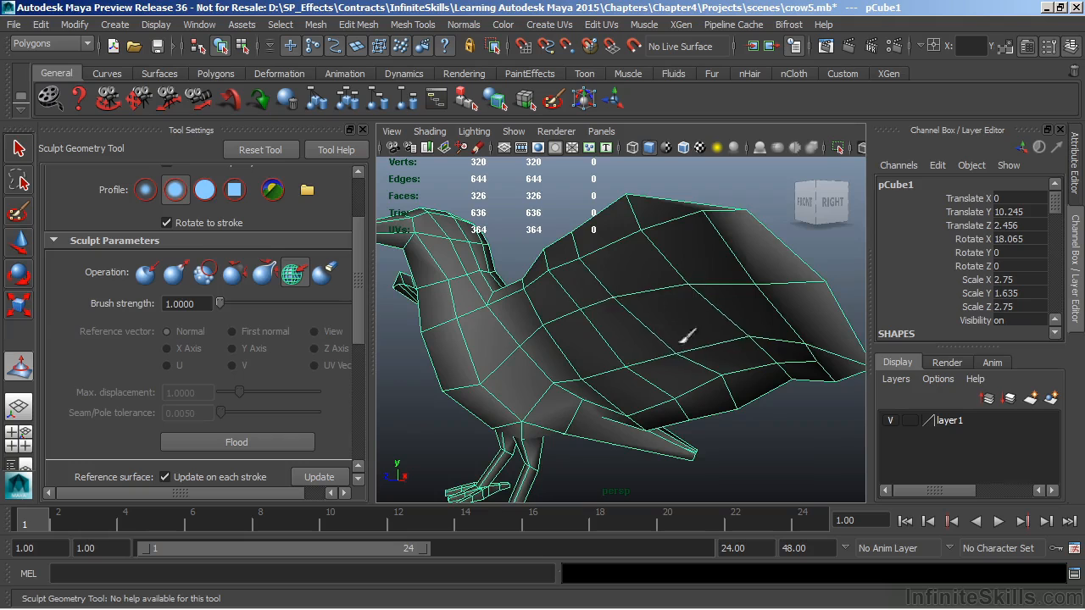
mouse_move(585, 270)
alt+mouse_down()
mouse_move(727, 358)
mouse_move(649, 296)
mouse_move(703, 375)
mouse_move(639, 379)
mouse_move(585, 363)
alt+mouse_up()
alt+drag(619, 288, 610, 398)
- Try pulling the wing surface outward along the normals, erasing the bulge with the Erase operation, and pulling it out again
click(173, 272)
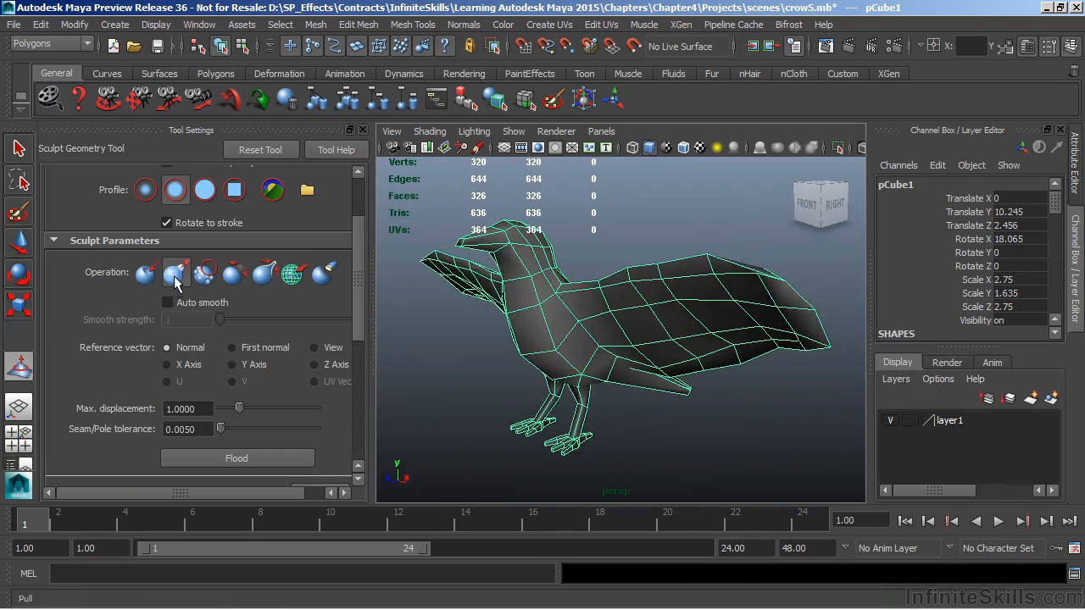
alt+drag(611, 315, 654, 295)
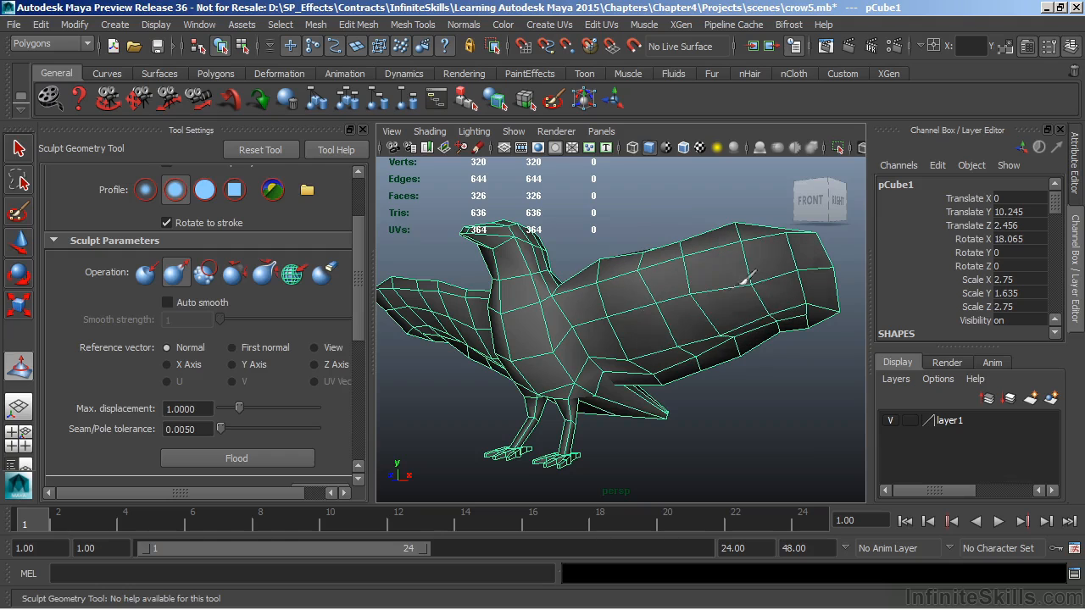
click(326, 272)
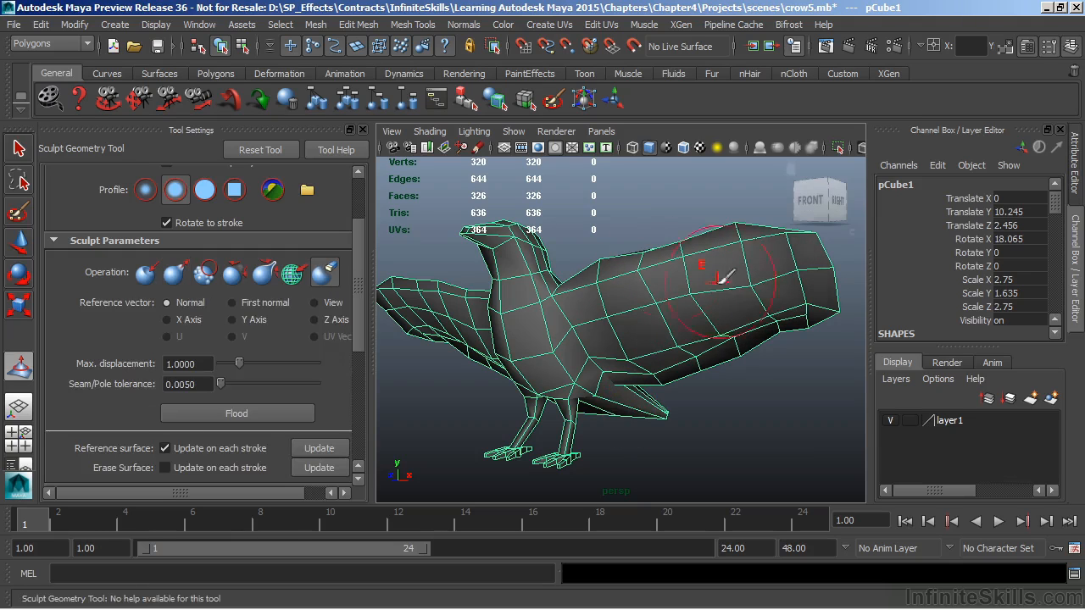
mouse_move(772, 295)
mouse_down()
mouse_move(737, 268)
mouse_move(701, 295)
mouse_move(702, 333)
mouse_move(649, 311)
mouse_move(630, 266)
mouse_up()
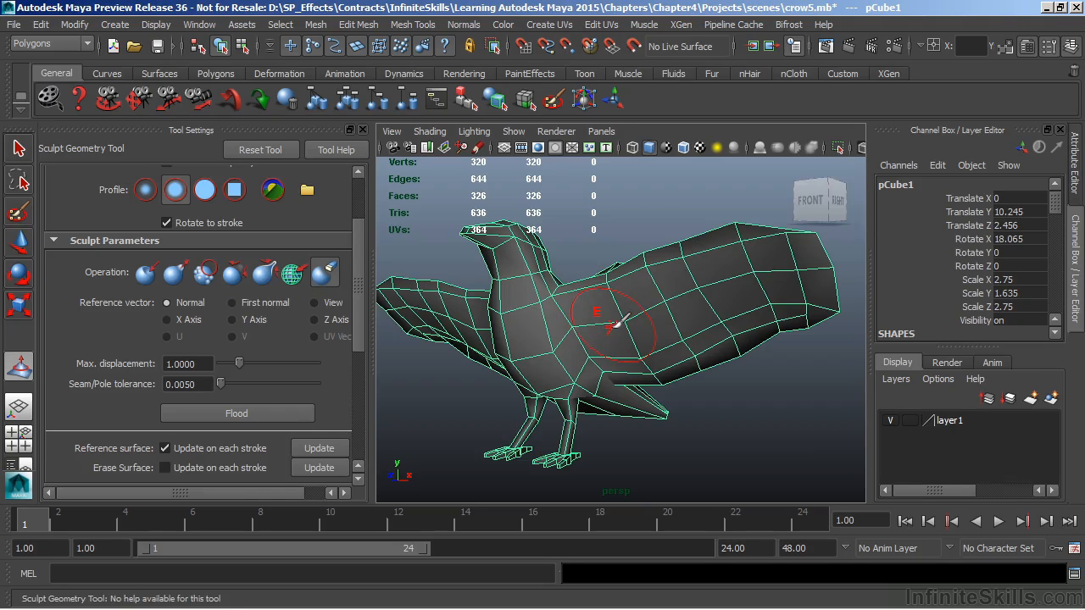
click(175, 272)
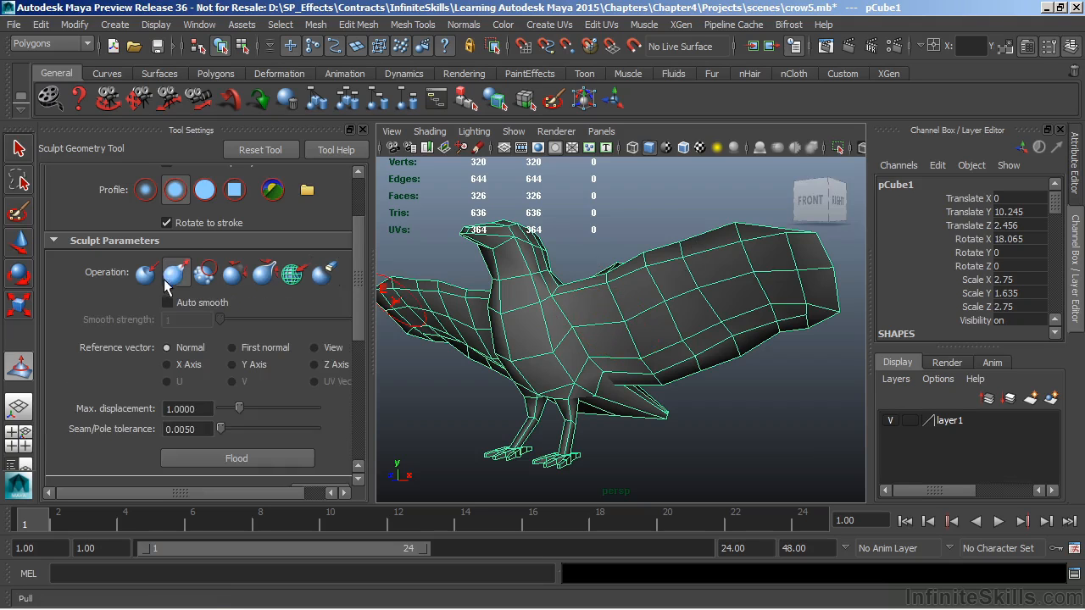
drag(665, 288, 646, 285)
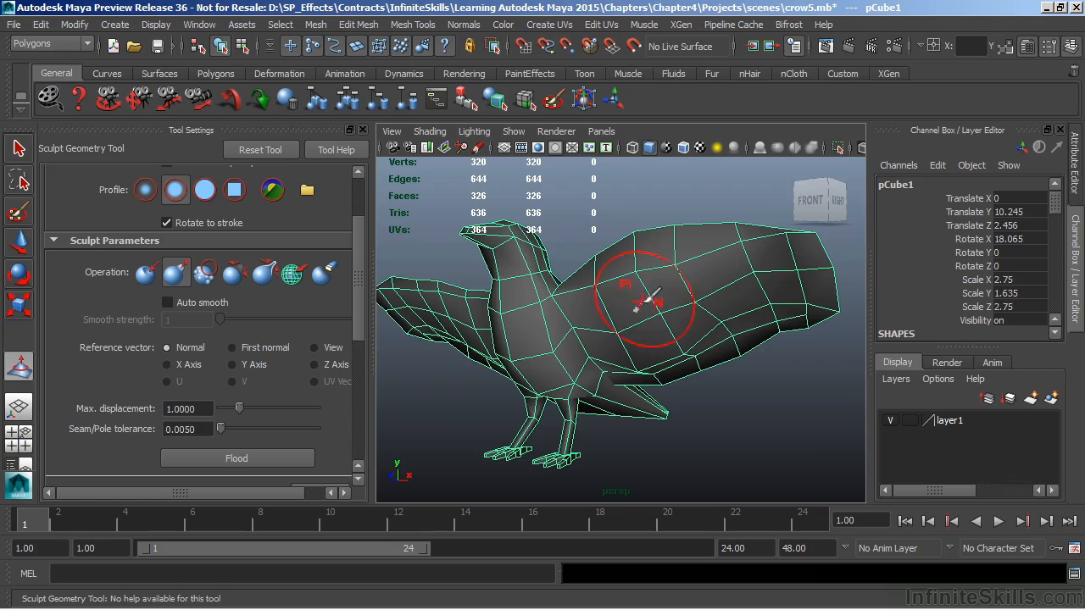
- Deselect and reselect the crow, try the Erase operation on the bulged wing, and undo the sculpt strokes
click(18, 149)
click(643, 184)
click(717, 242)
click(21, 369)
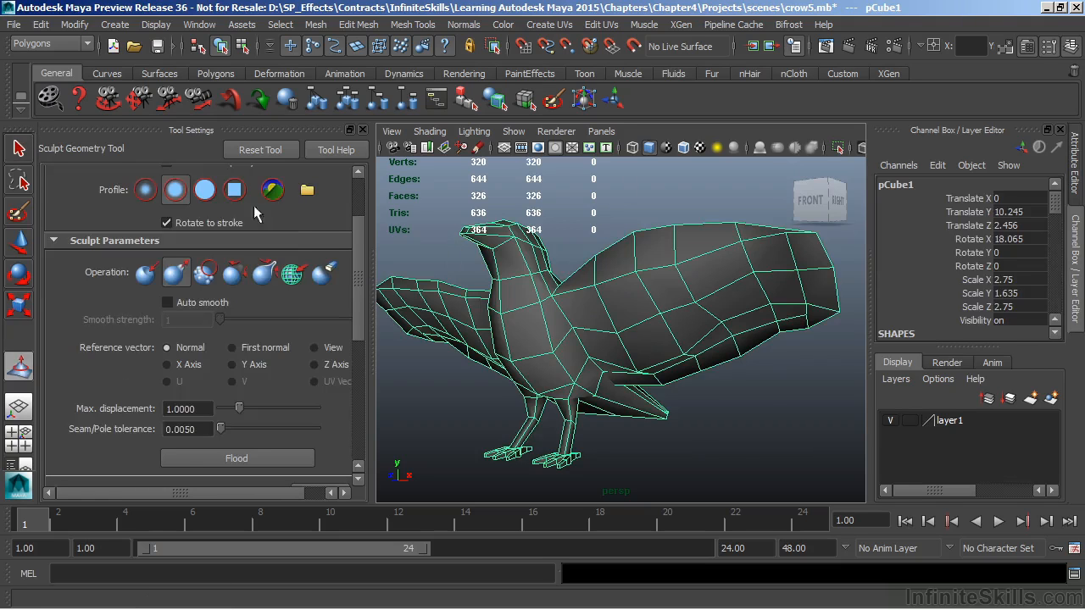
click(317, 277)
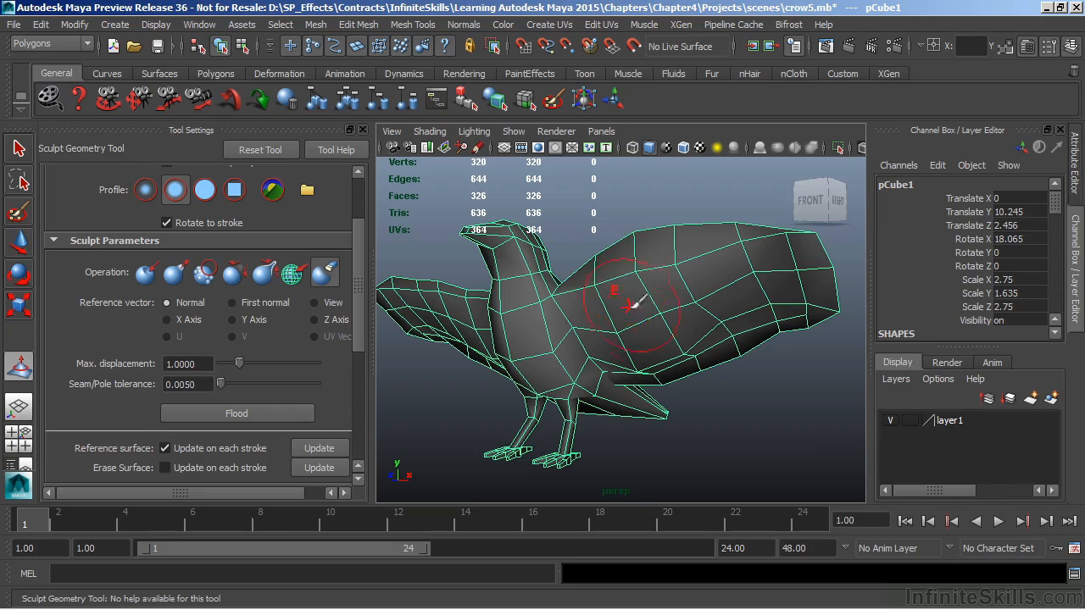
key(ctrl+z)
key(ctrl+z)
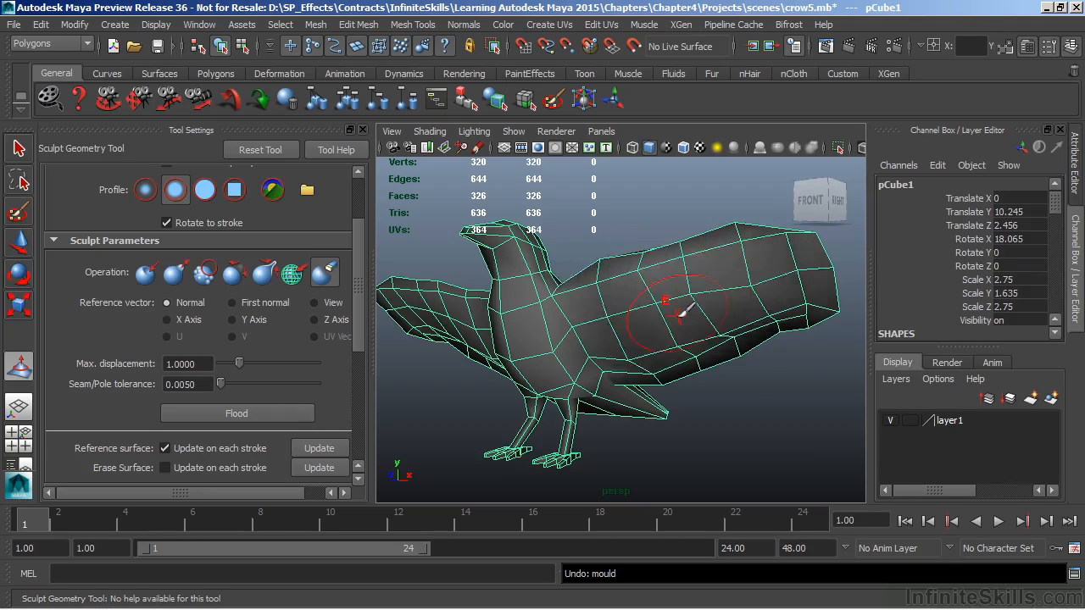
key(ctrl+z)
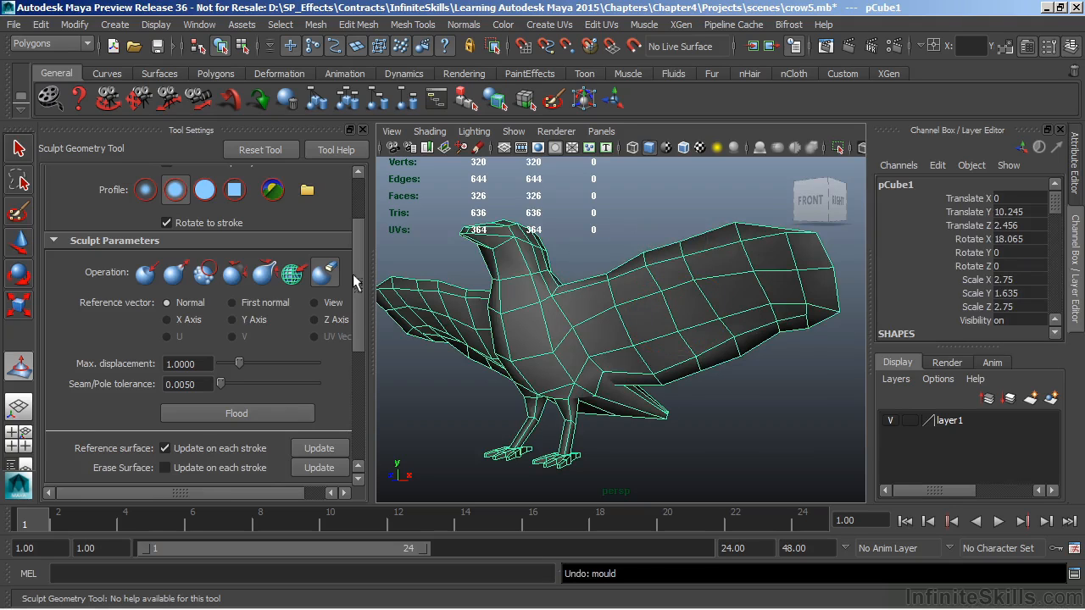
- Pull the wing's inner area outward along the normals, and partly erase the bulge with brush opacity 0.0595
scroll(354, 283, up, 3)
click(175, 336)
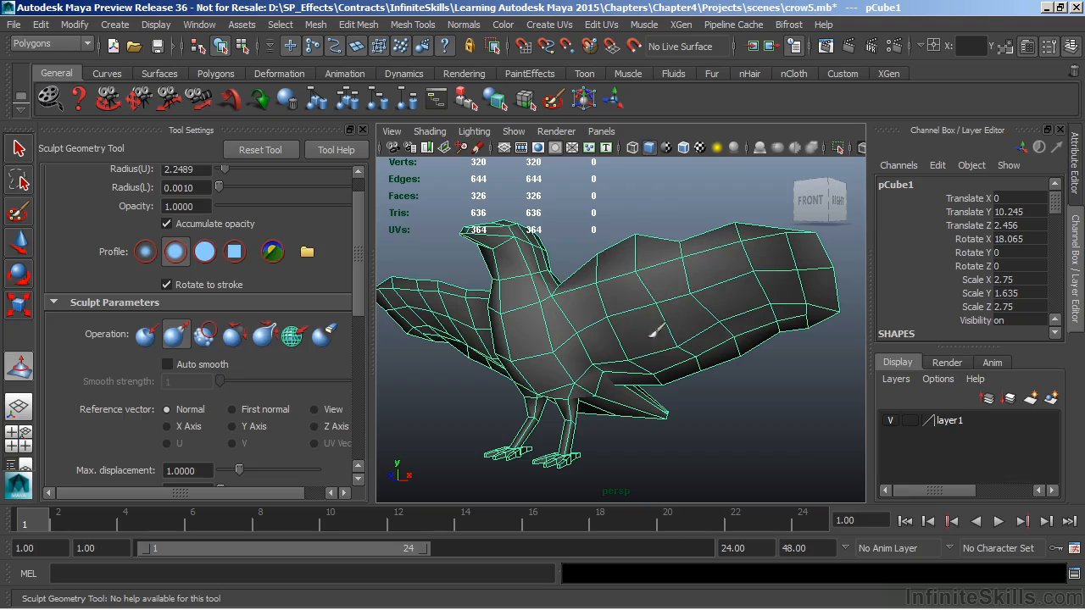
click(324, 335)
drag(232, 204, 229, 206)
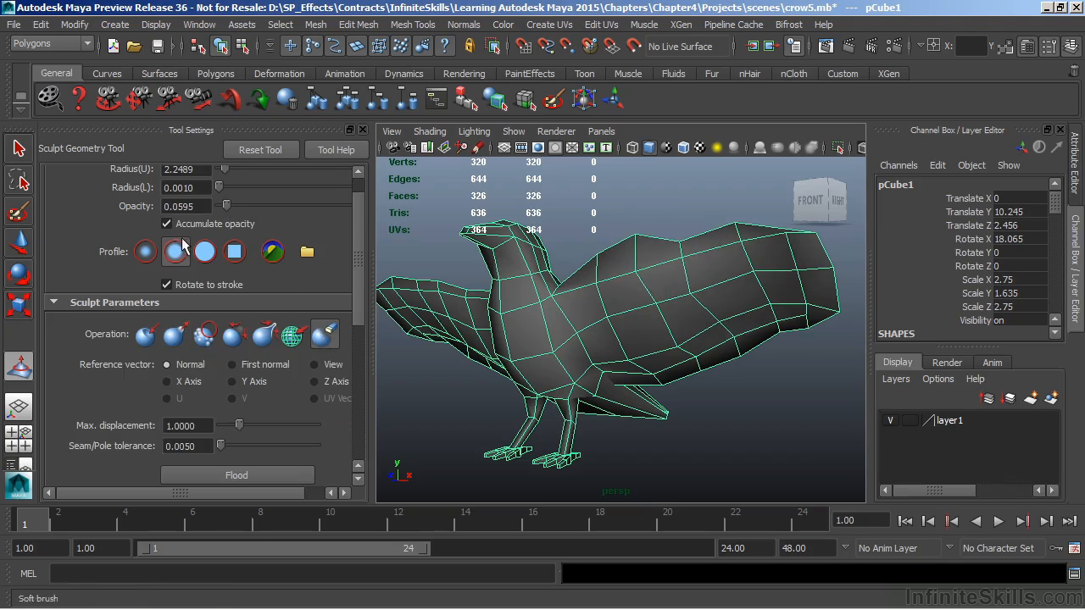
mouse_move(646, 251)
mouse_down()
mouse_move(635, 243)
mouse_move(670, 254)
mouse_move(698, 307)
mouse_move(678, 343)
mouse_up()
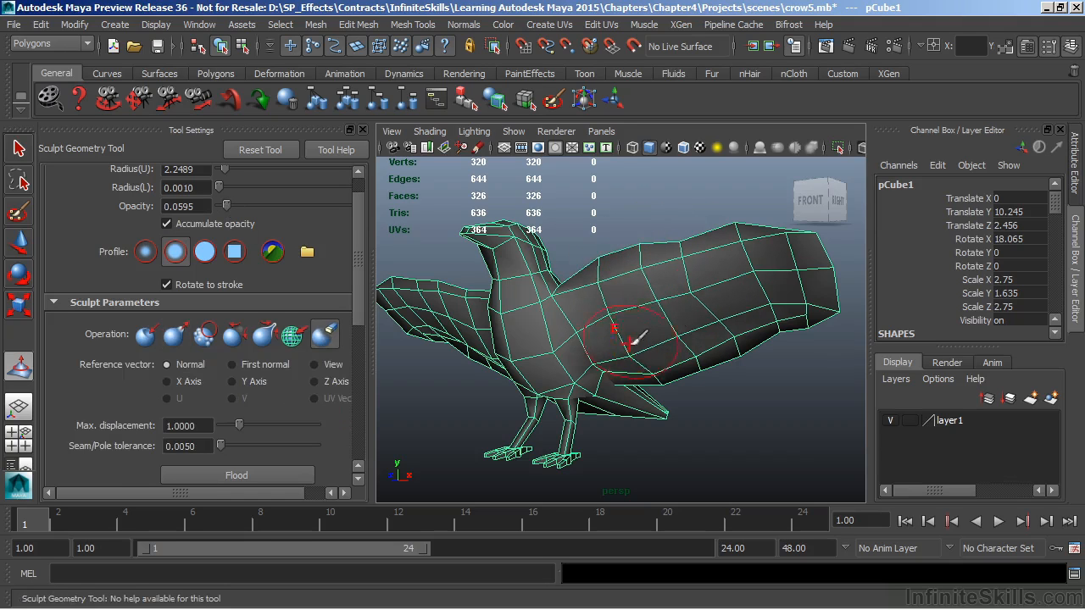
mouse_move(642, 395)
alt+mouse_down()
mouse_move(530, 417)
mouse_move(649, 431)
mouse_move(713, 319)
alt+mouse_up()
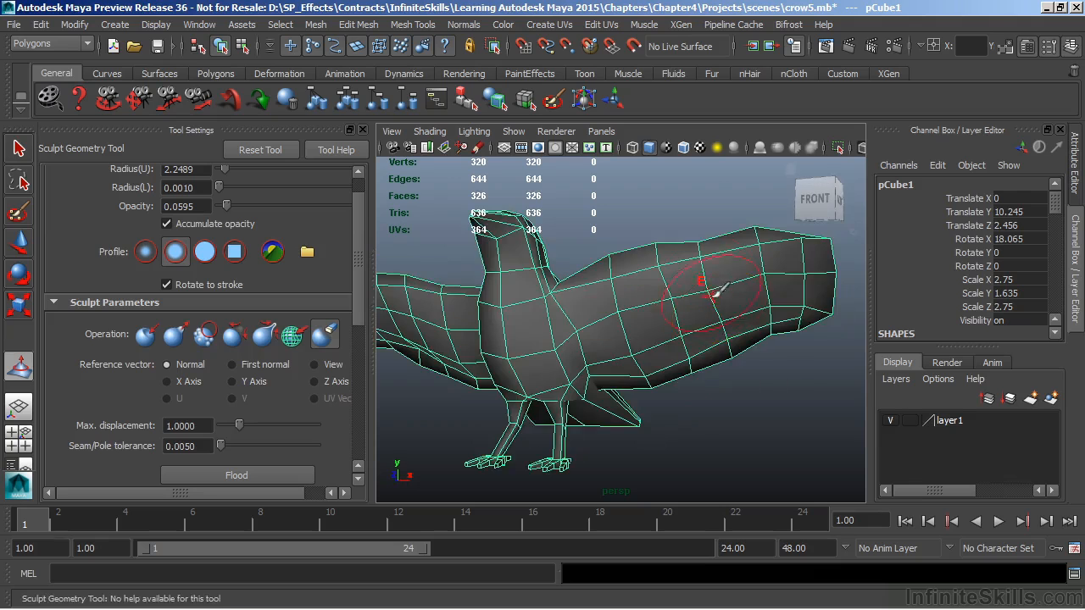
alt+drag(715, 276, 570, 382)
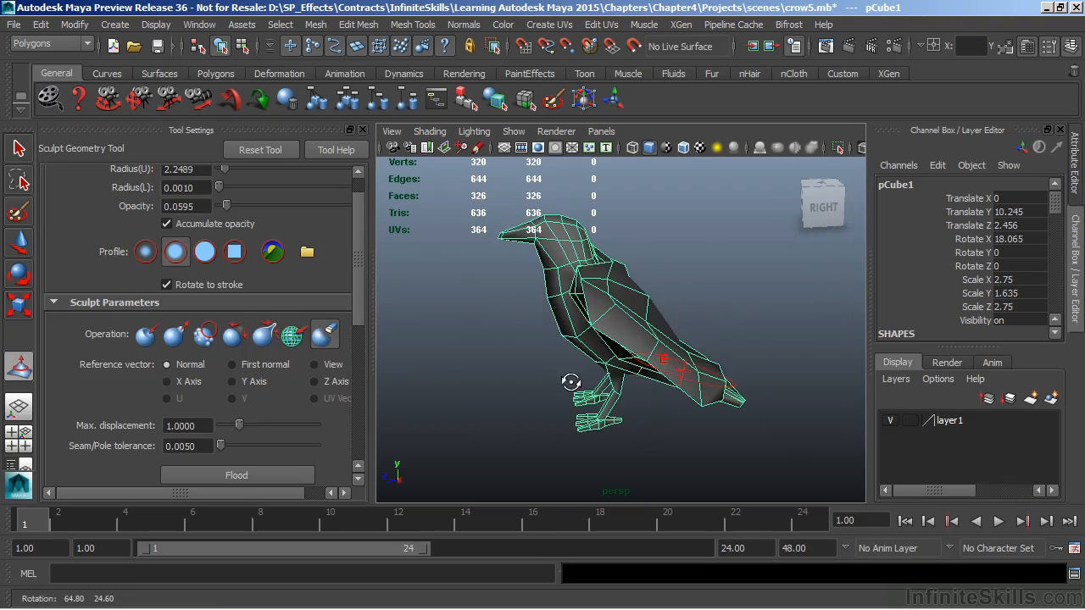